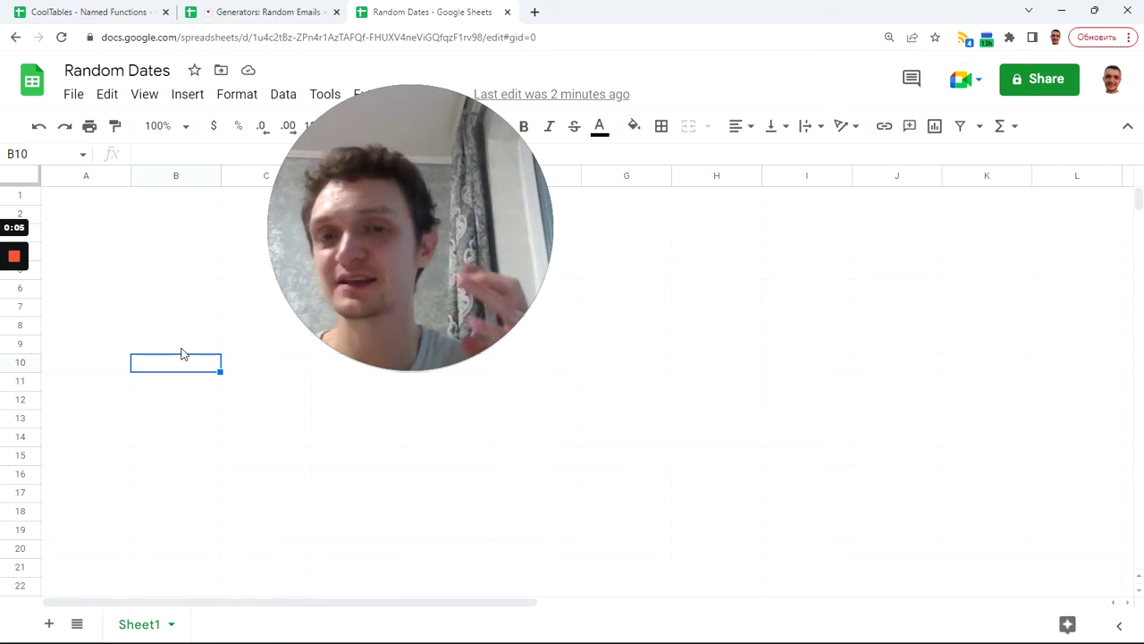
# Select cells B4:B9 in column B, then settle on cell B2
pyautogui.click(177, 253)
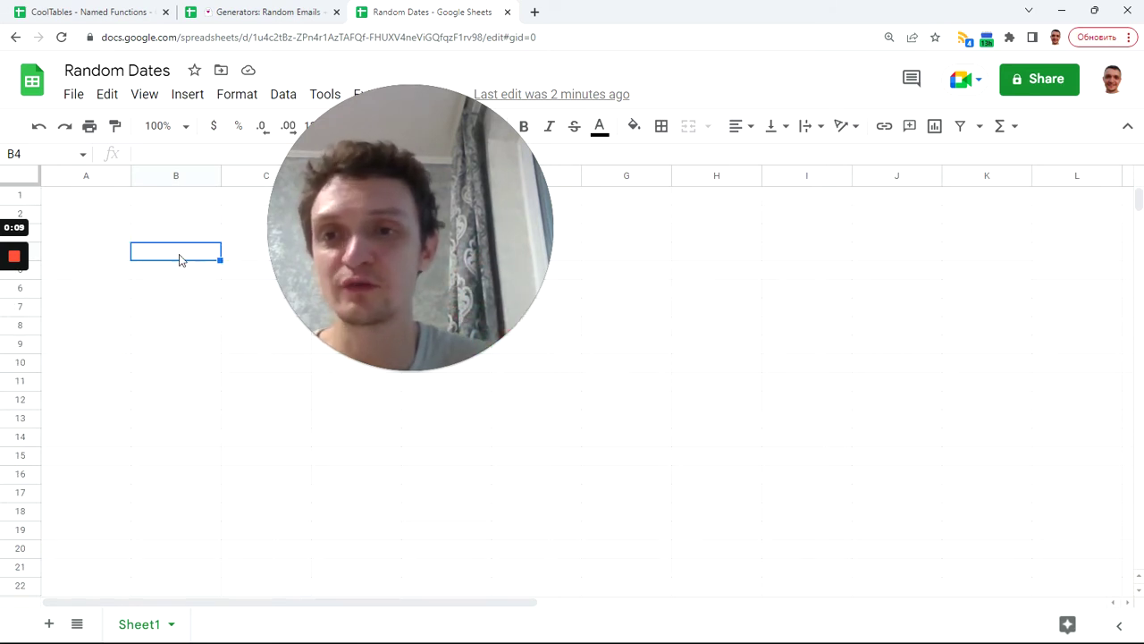
pyautogui.moveTo(179, 259); pyautogui.dragTo(162, 570)
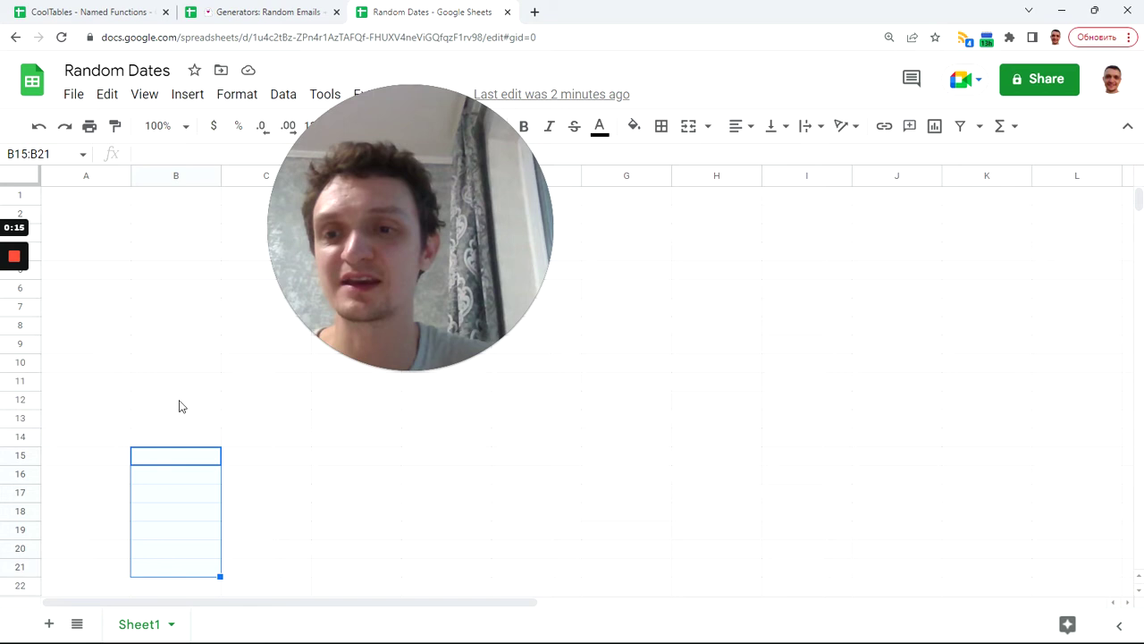
pyautogui.scroll(-3, 164, 460)
pyautogui.scroll(-5, 164, 460)
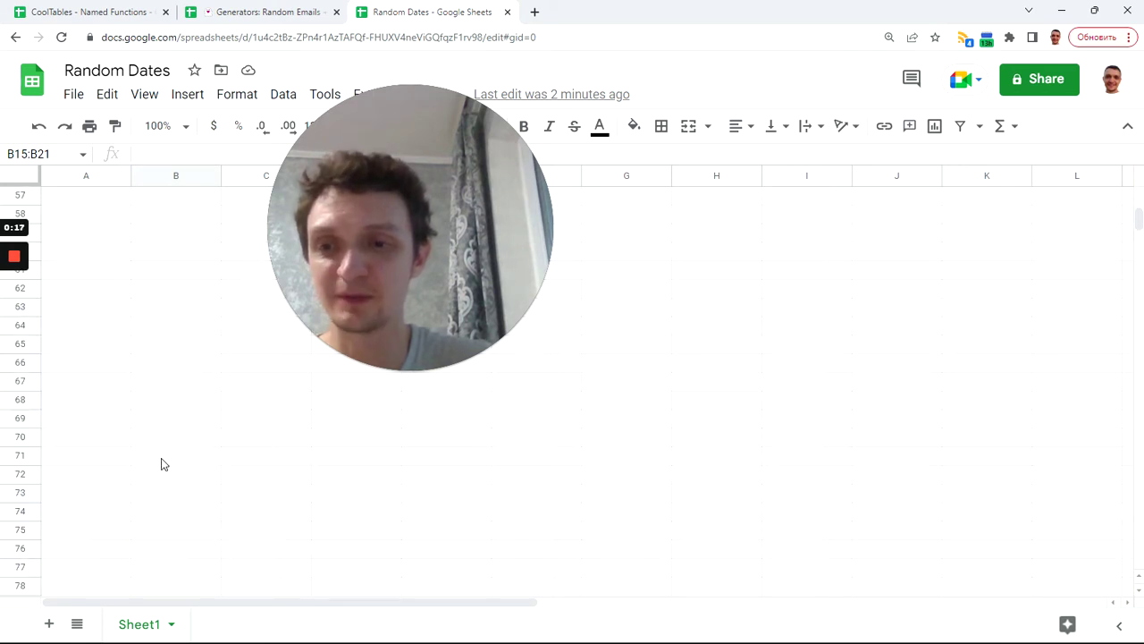
pyautogui.scroll(8, 162, 459)
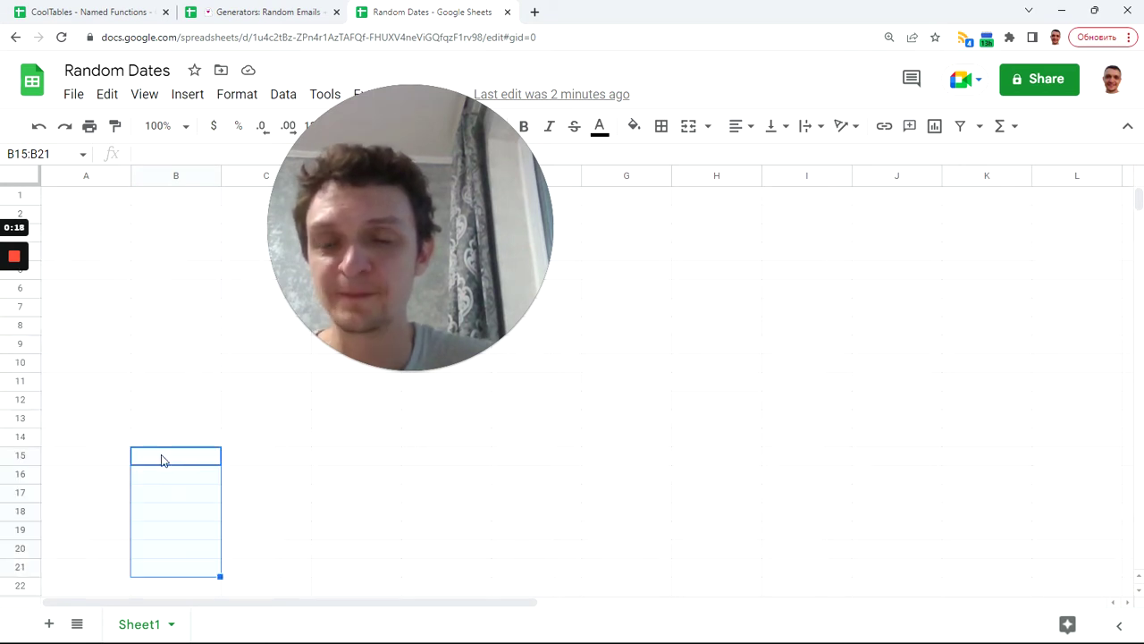
pyautogui.click(178, 219)
pyautogui.moveTo(503, 273); pyautogui.dragTo(832, 311)
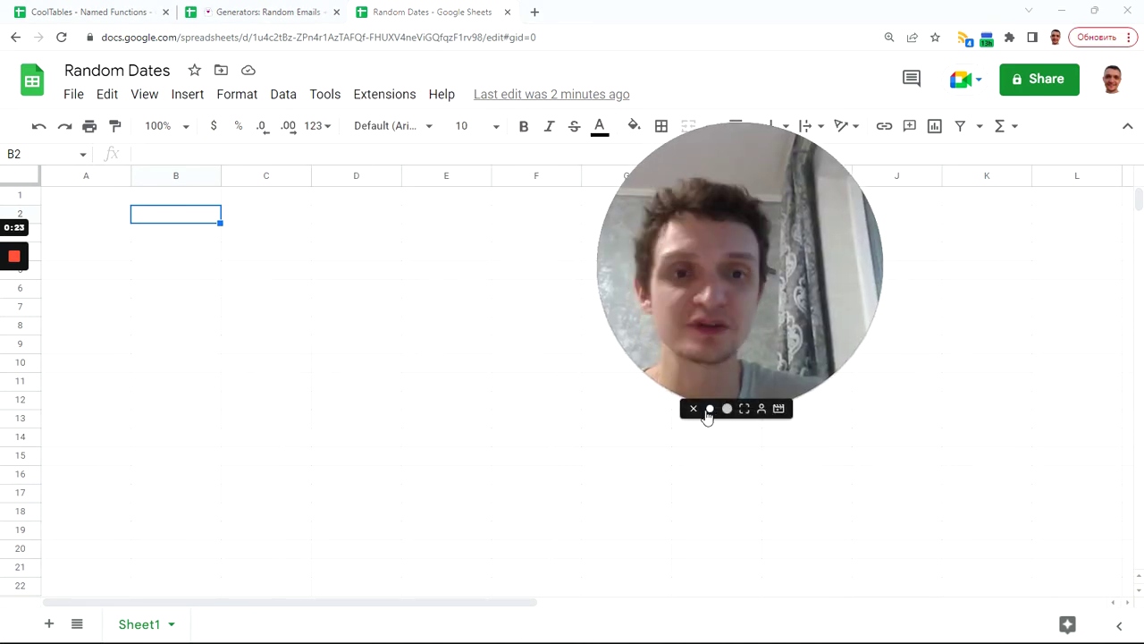
pyautogui.click(709, 409)
pyautogui.moveTo(684, 308); pyautogui.dragTo(1033, 215)
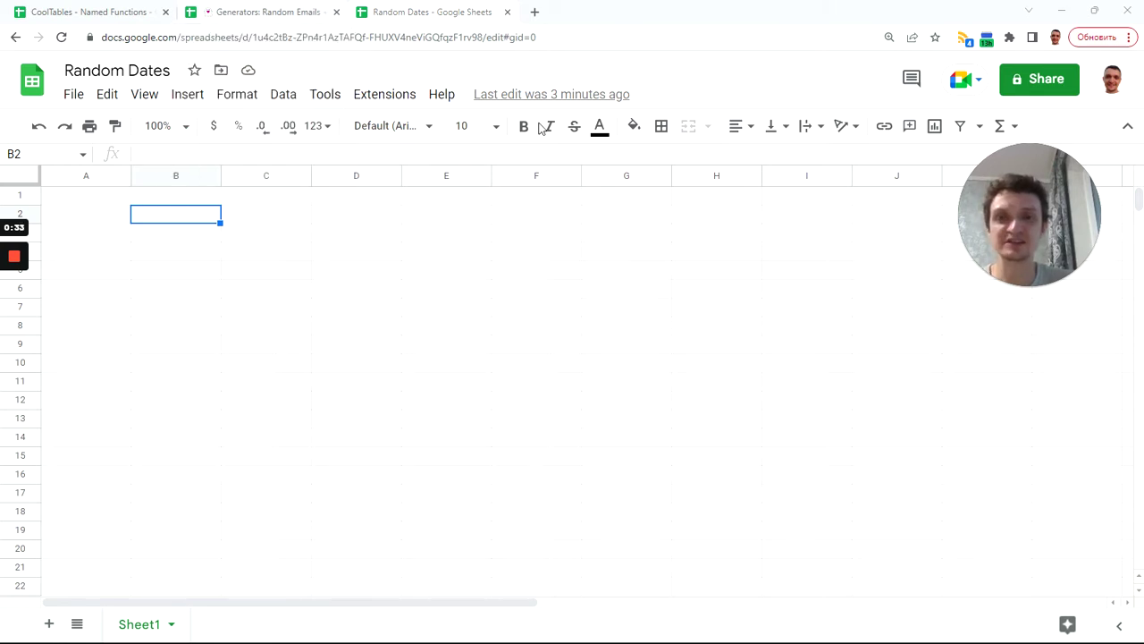
# Import the Generators sheet's named functions, found by searching 'Random'
pyautogui.click(279, 99)
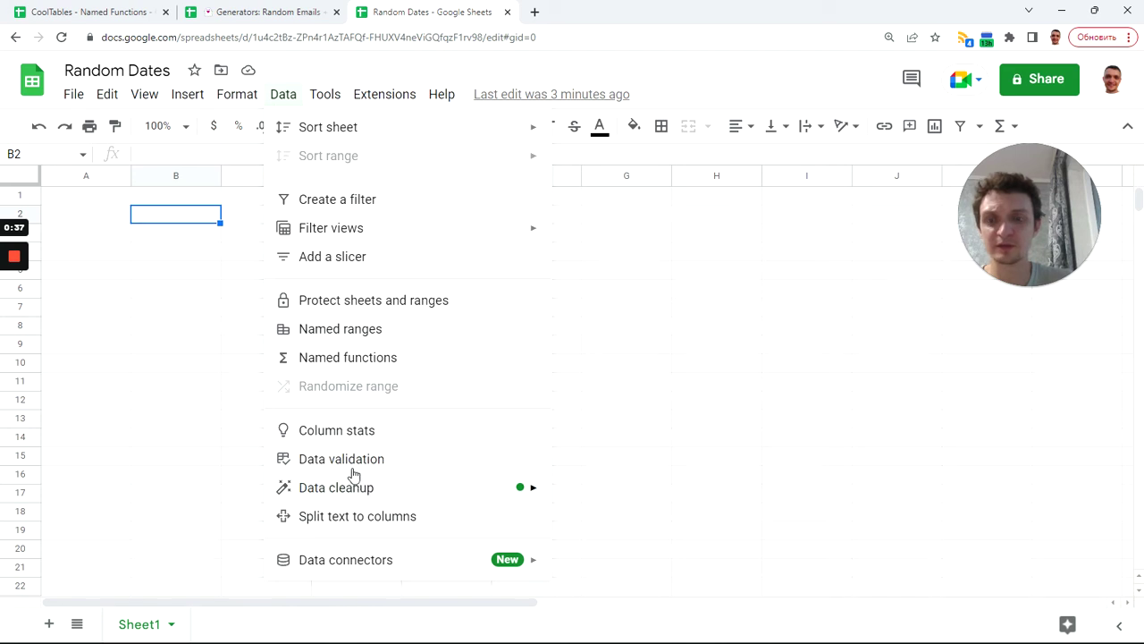
pyautogui.click(336, 368)
pyautogui.moveTo(1001, 237); pyautogui.dragTo(725, 462)
pyautogui.click(1069, 581)
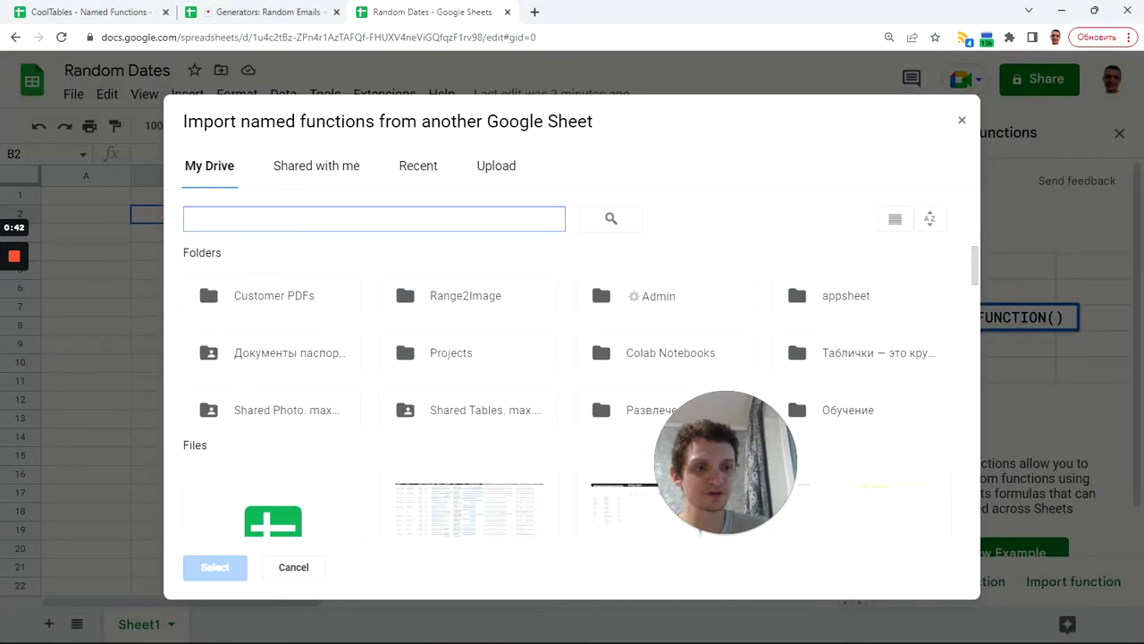
pyautogui.write('Random')
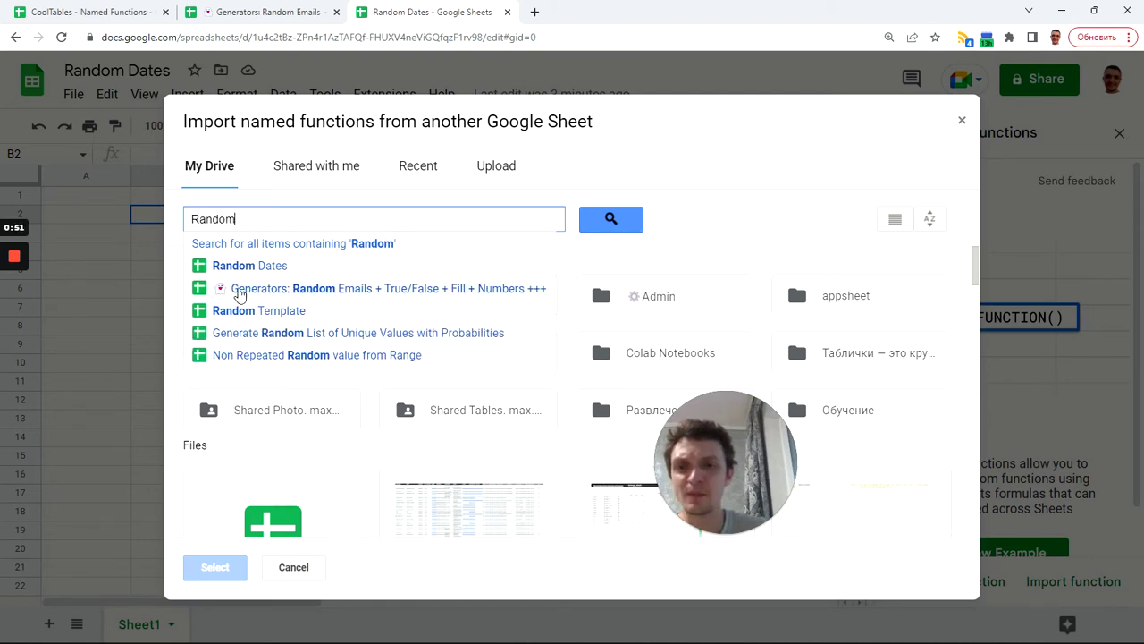
pyautogui.click(270, 293)
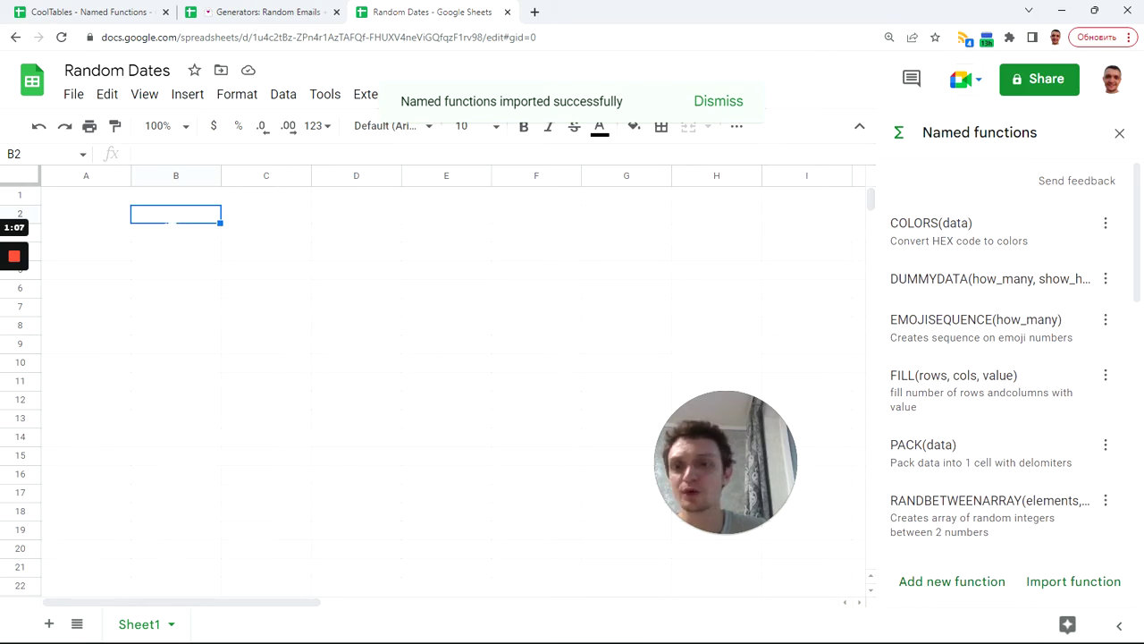
# Type =RANDOMDATES(15,4 into B2, picking RANDOMDATES from the autocomplete list
pyautogui.write('=')
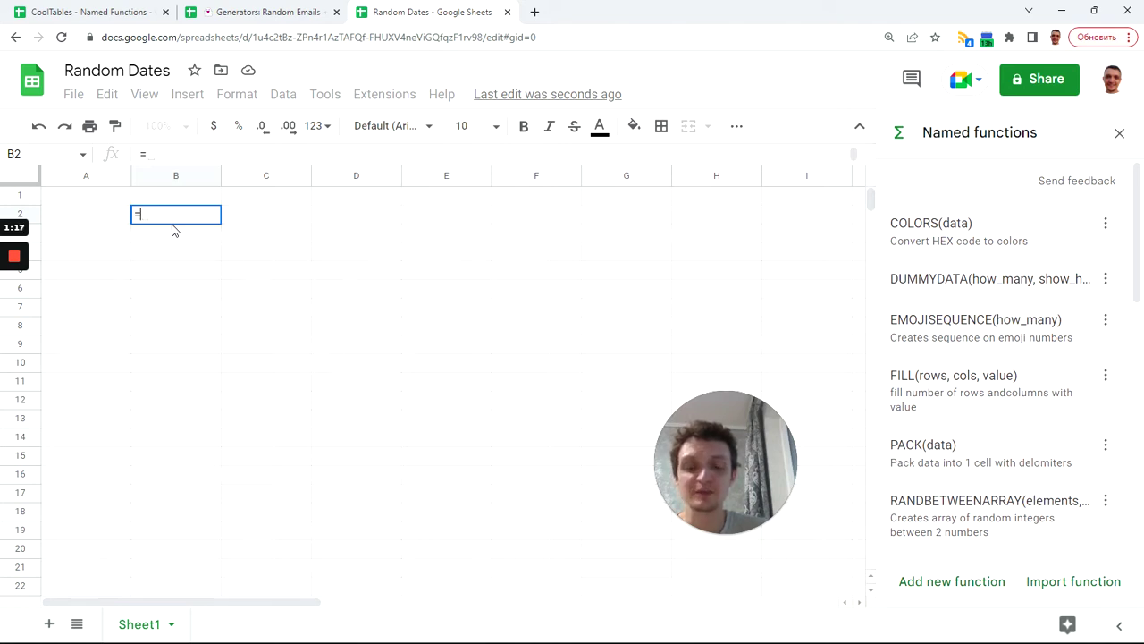
pyautogui.write('random')
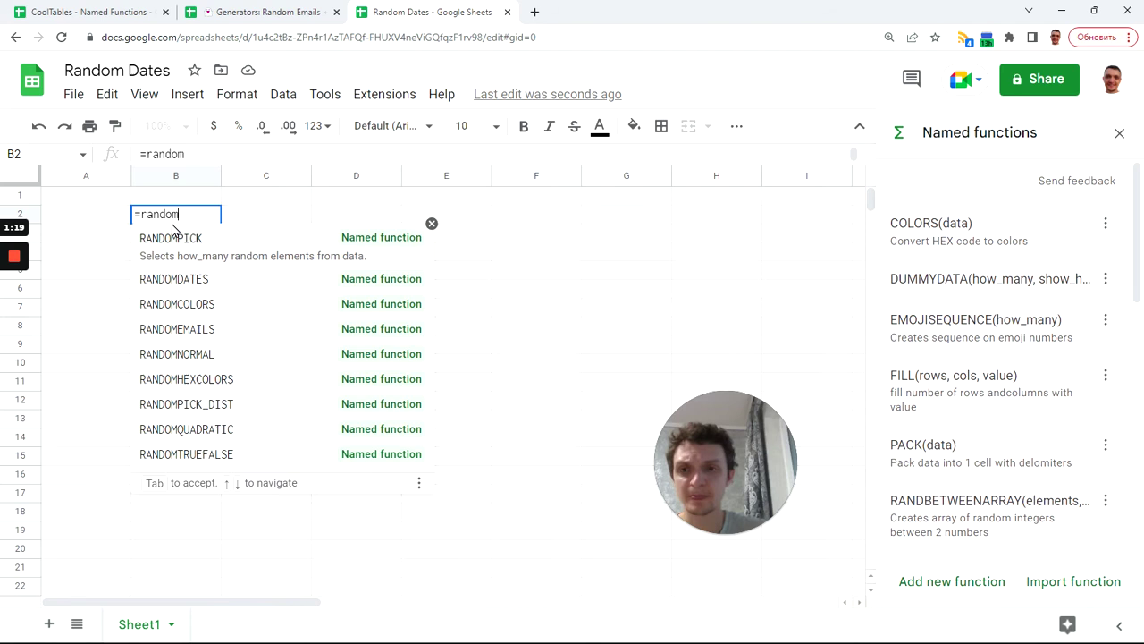
pyautogui.click(230, 280)
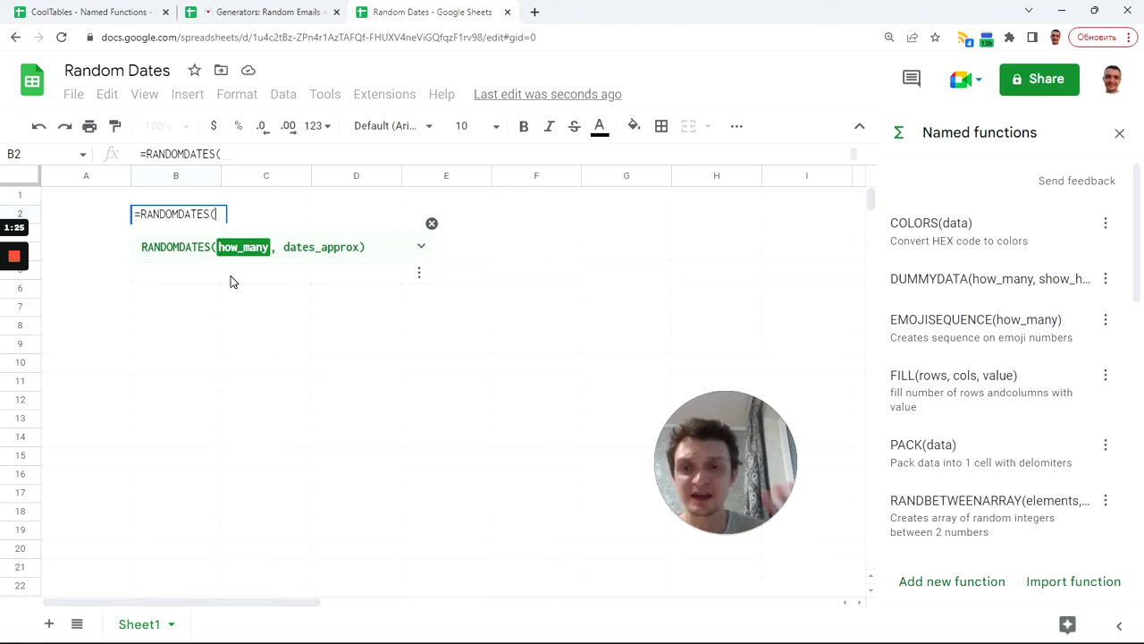
pyautogui.write('15')
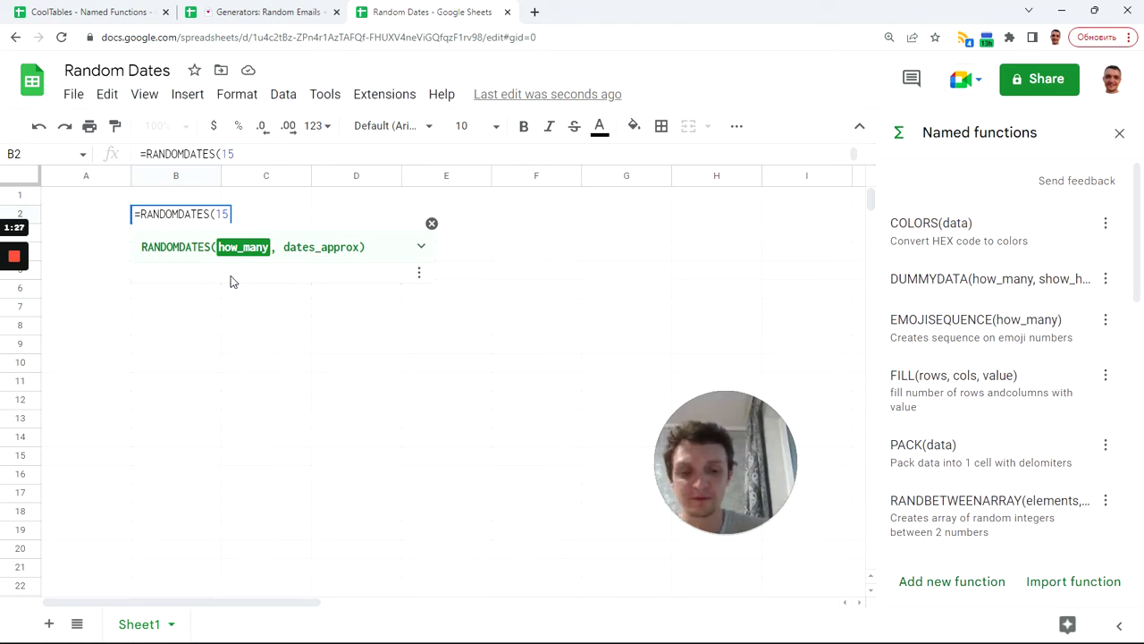
pyautogui.write(',')
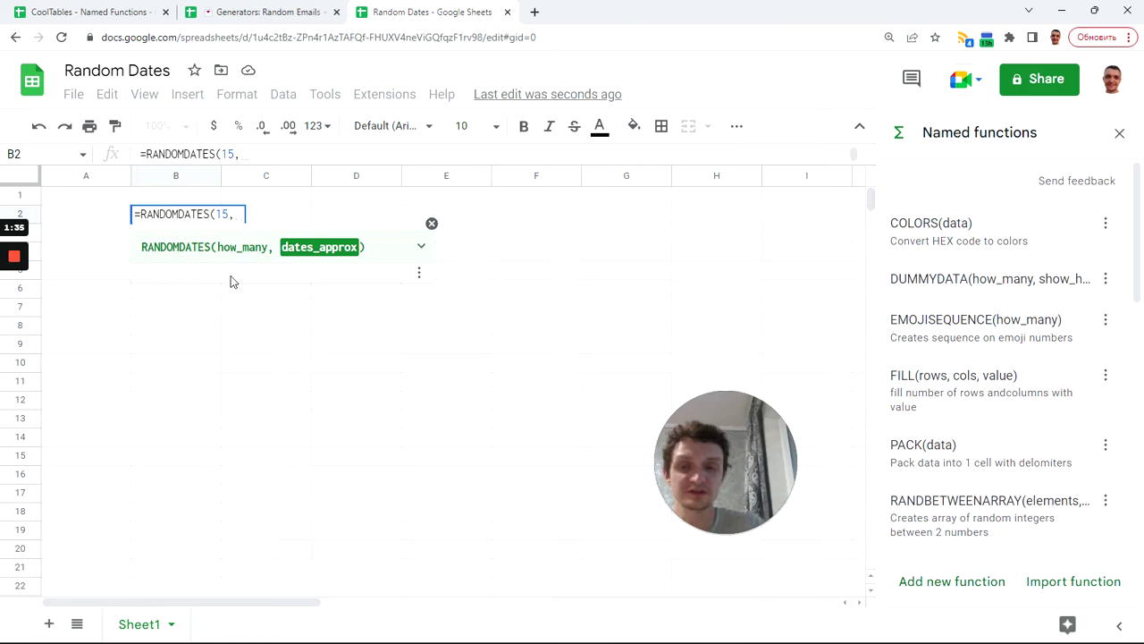
pyautogui.write('4')
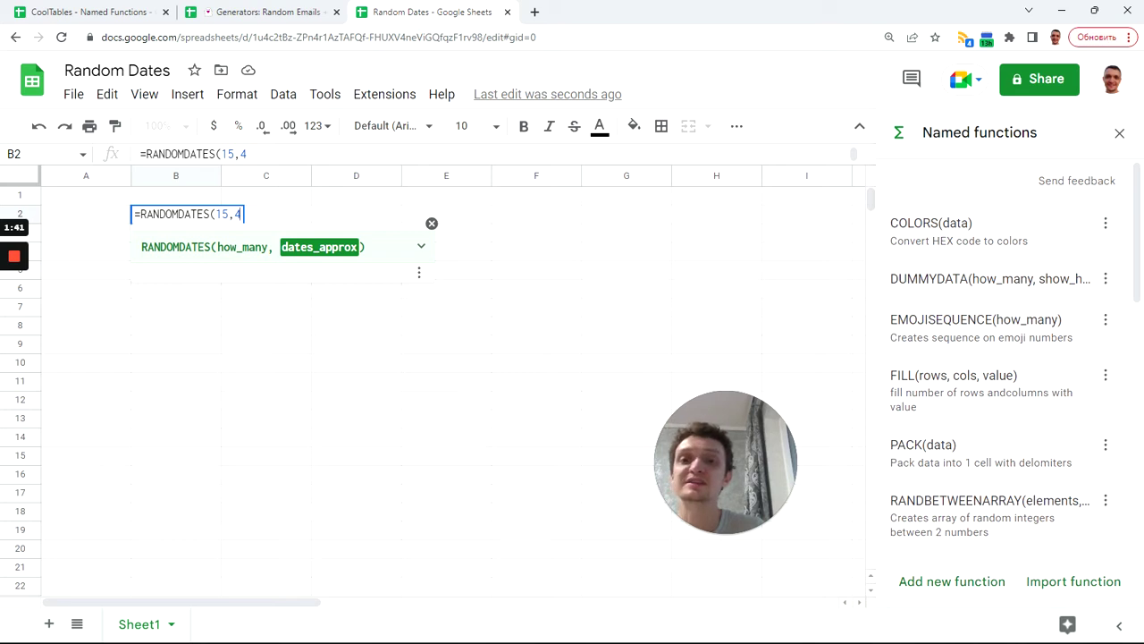
# Commit =RANDOMDATES(15,4) and select the 15 generated dates in B2:B16 for colouring
pyautogui.write(')')
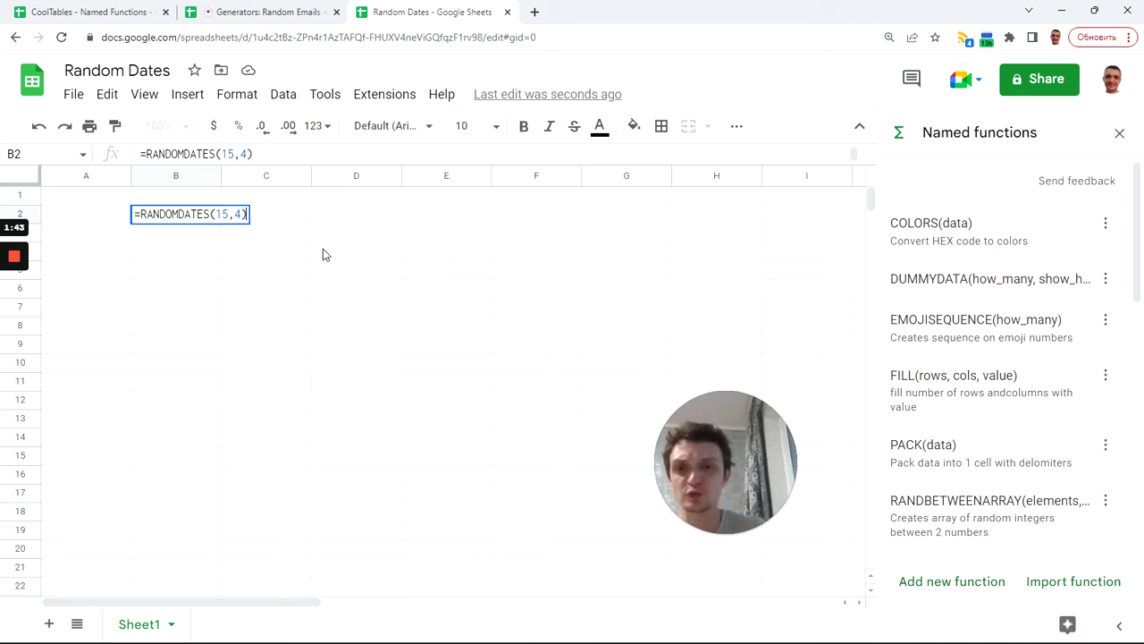
pyautogui.press('Return')
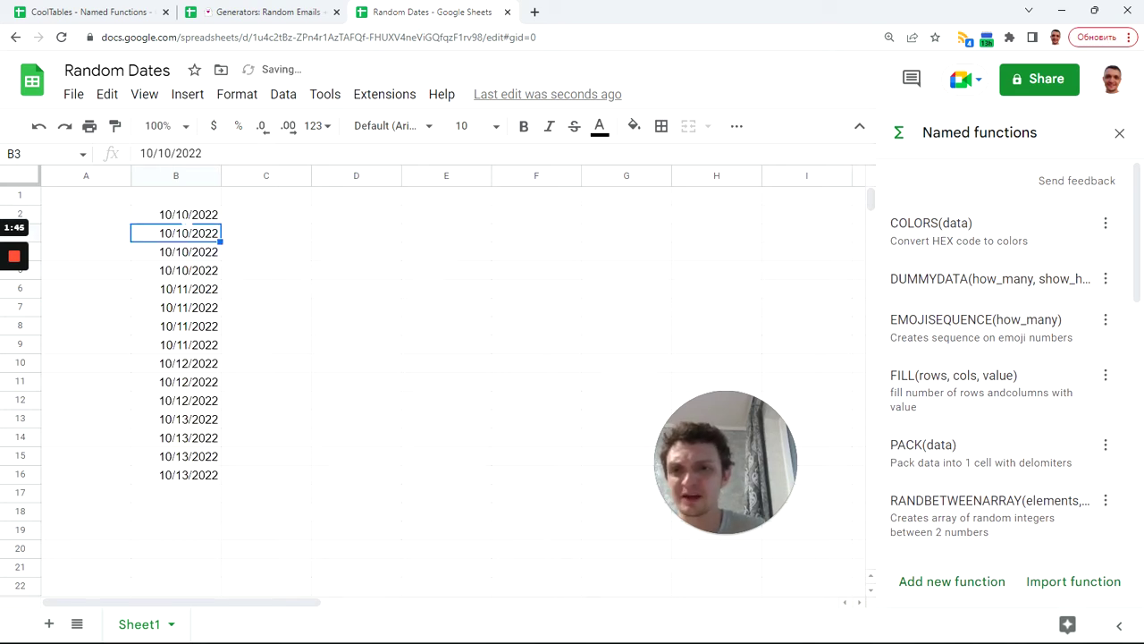
pyautogui.click(187, 224)
pyautogui.moveTo(187, 223); pyautogui.dragTo(194, 475)
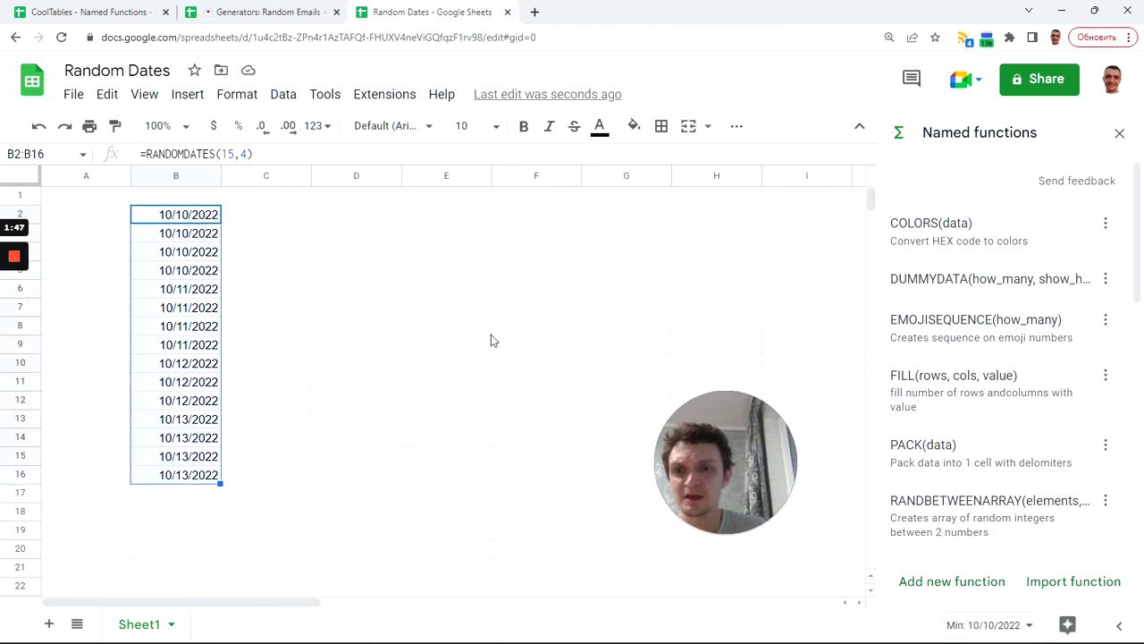
pyautogui.click(637, 132)
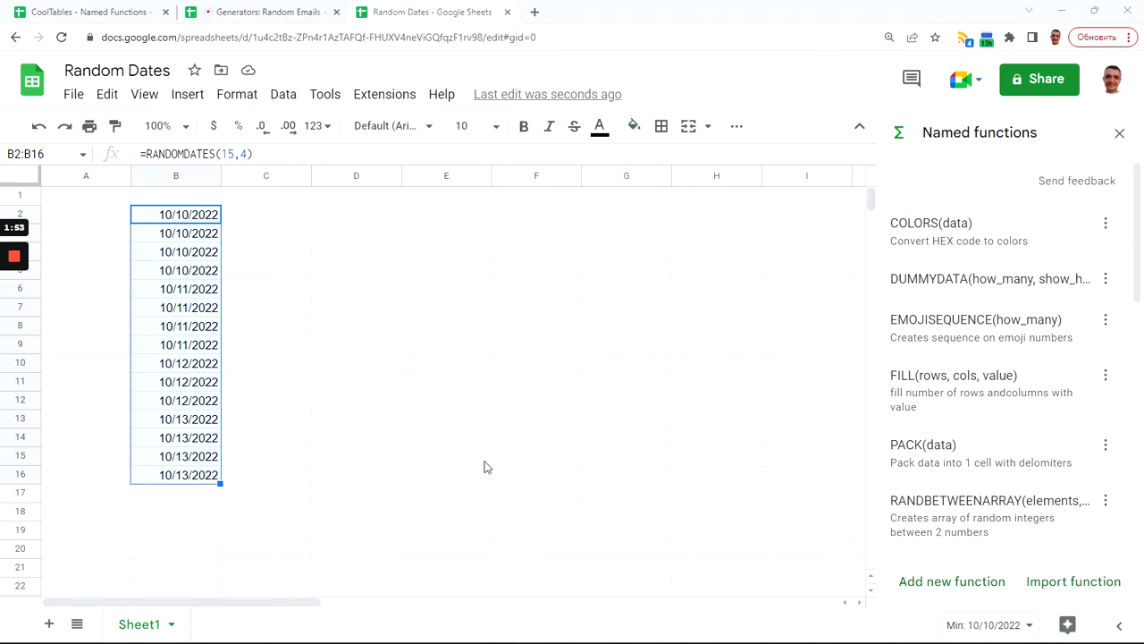
pyautogui.click(636, 130)
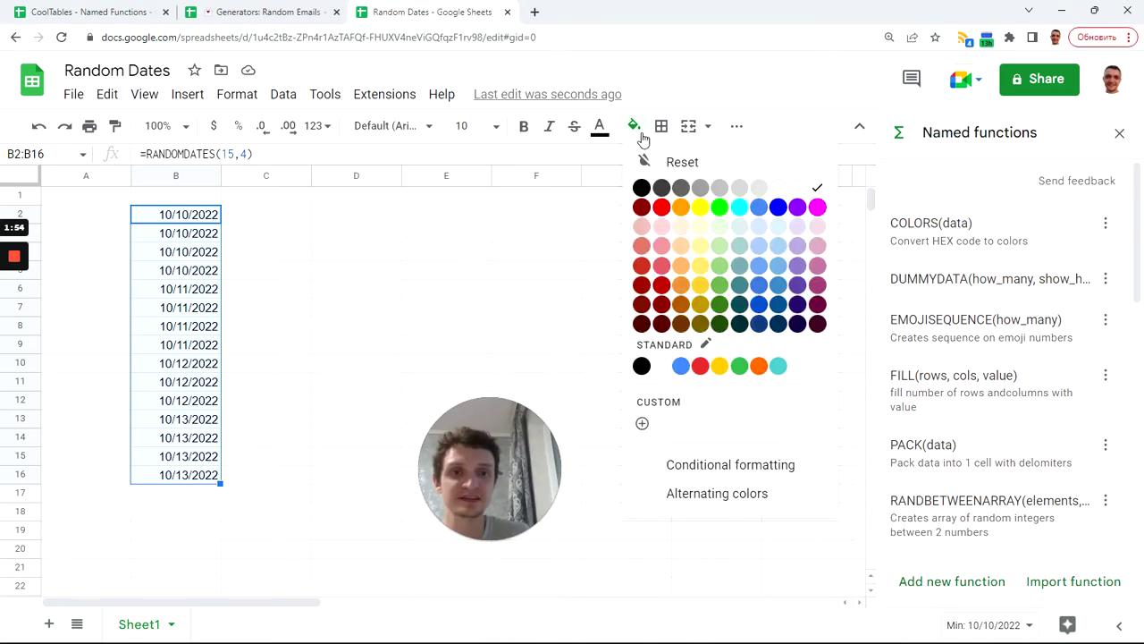
# Add a colour-scale conditional formatting rule to the dates in B2:B16
pyautogui.click(740, 479)
pyautogui.click(1068, 184)
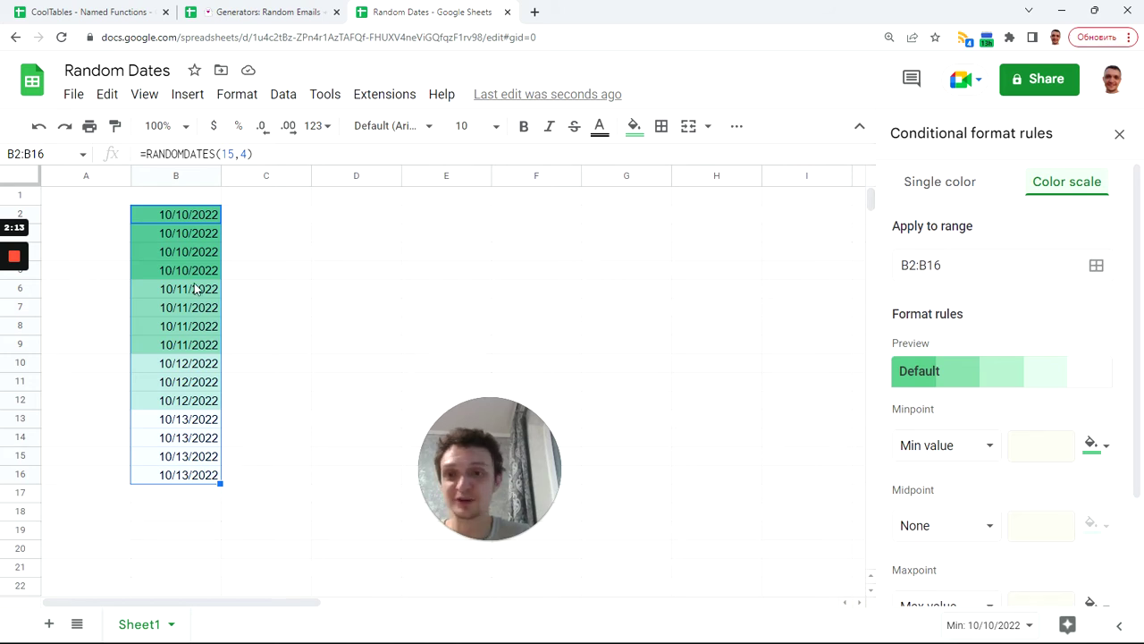
pyautogui.click(261, 222)
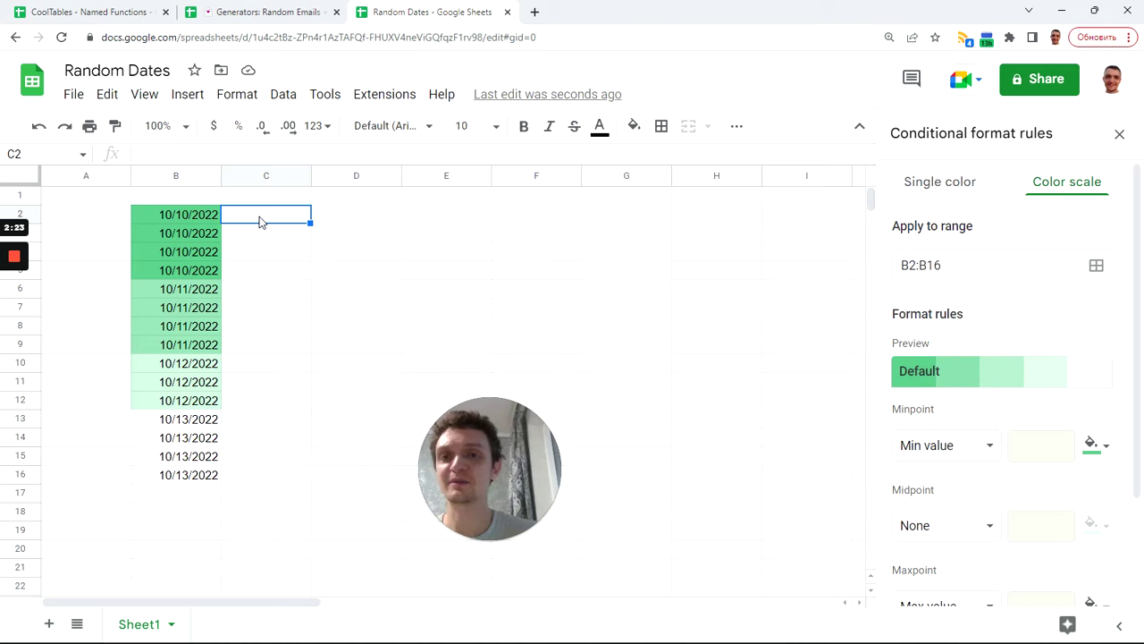
# Enter =DUMMYDATA(15,0) in D2 to generate a 15-row dummy sales table
pyautogui.click(372, 222)
pyautogui.click(277, 219)
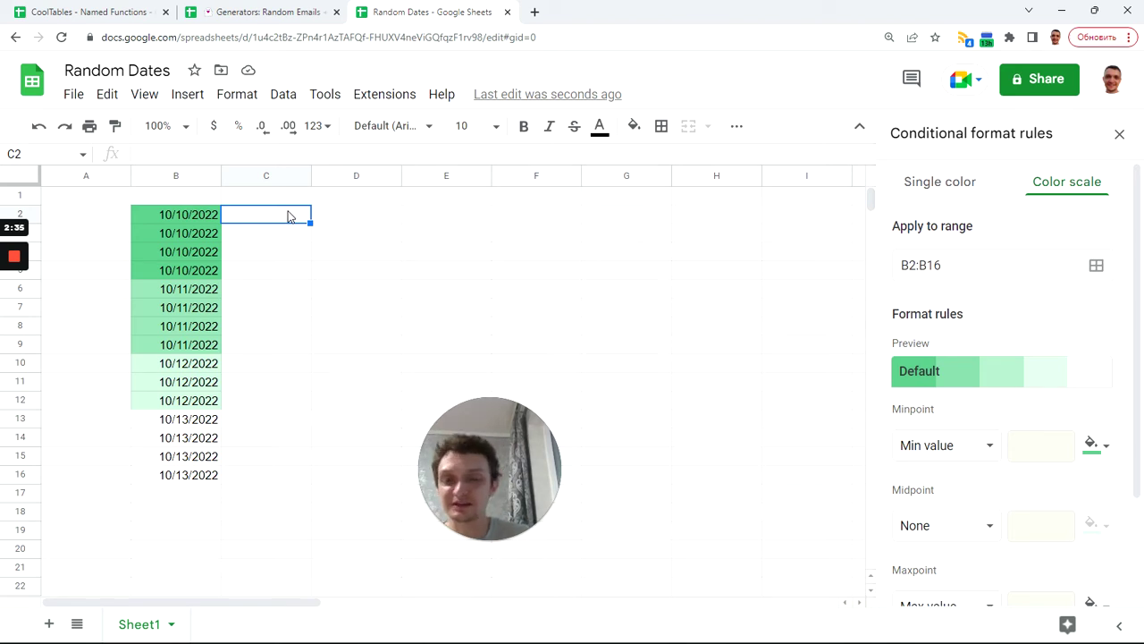
pyautogui.click(372, 218)
pyautogui.write('=')
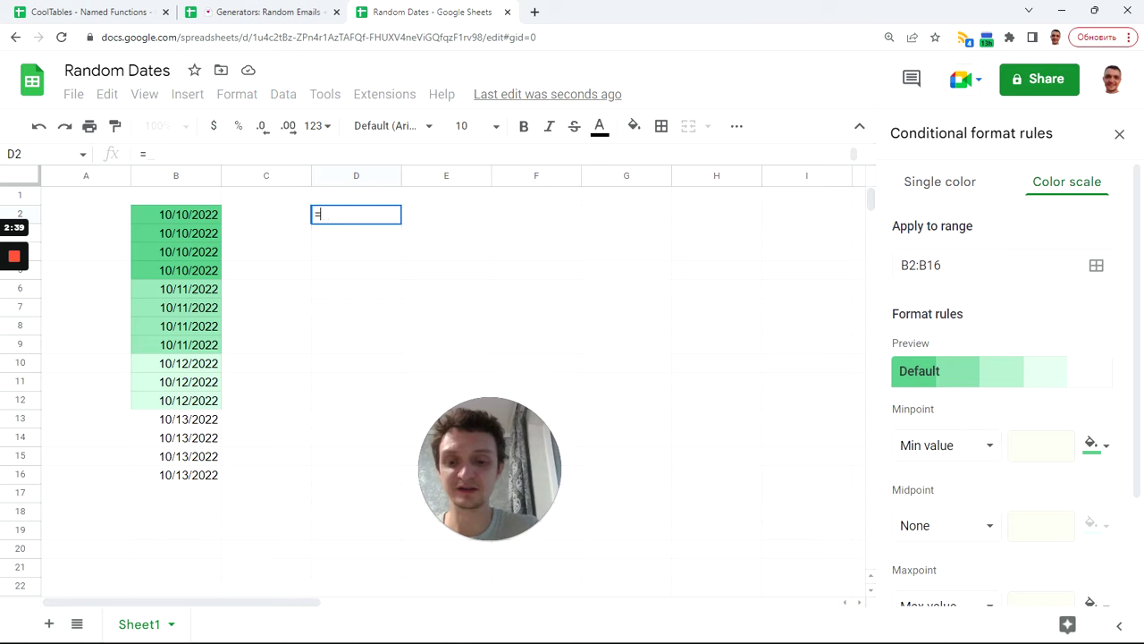
pyautogui.write('f')
pyautogui.press('BackSpace')
pyautogui.write('dumm')
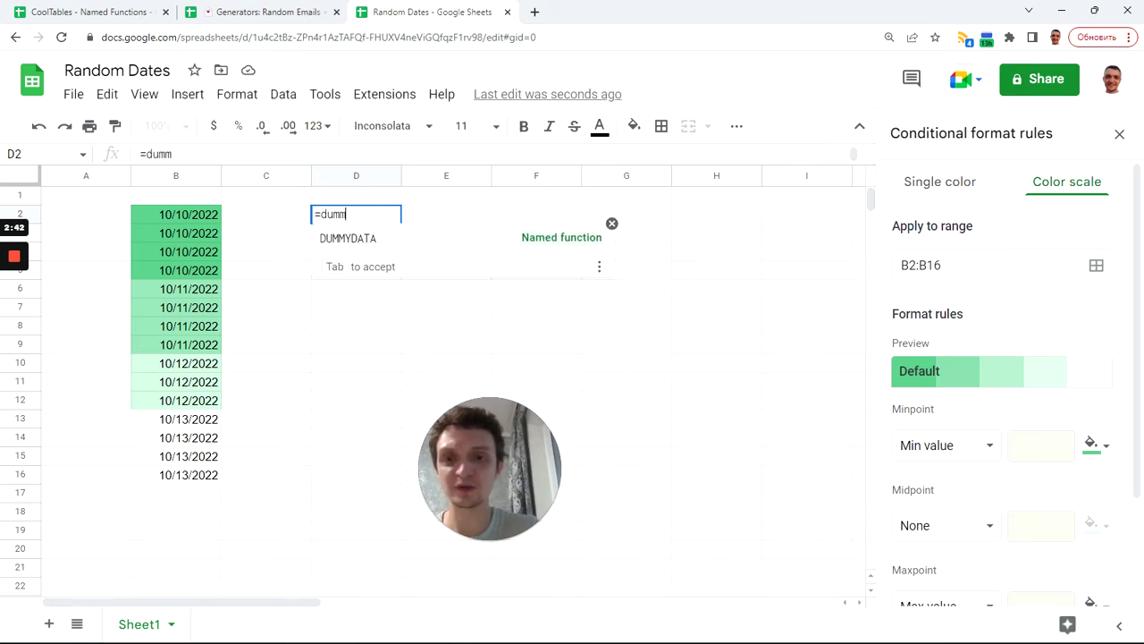
pyautogui.press('Tab')
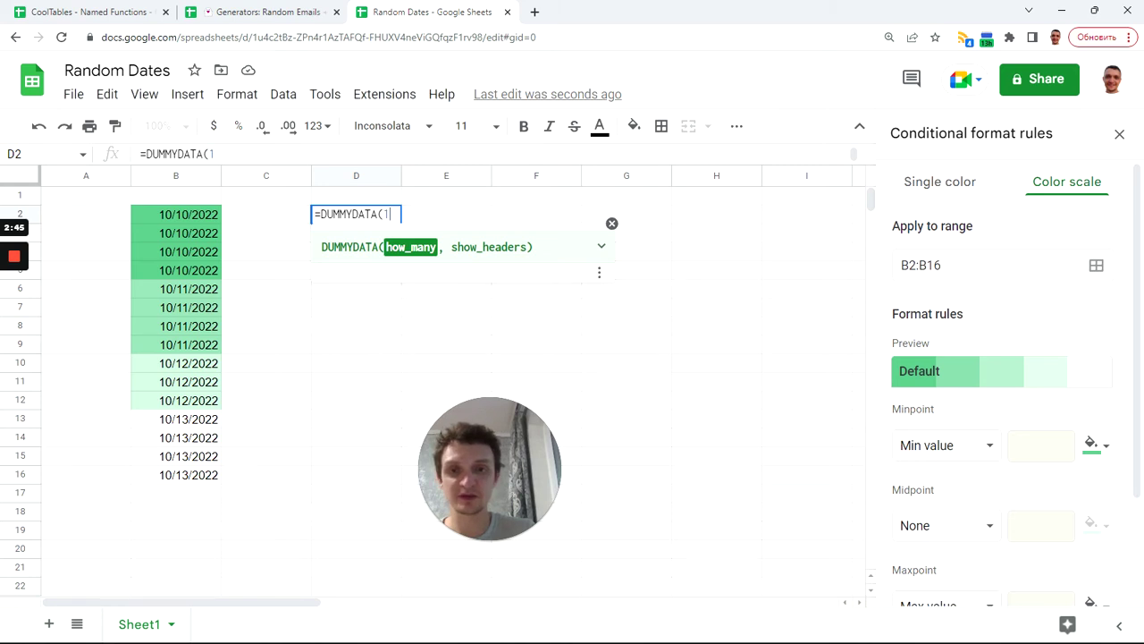
pyautogui.write('15')
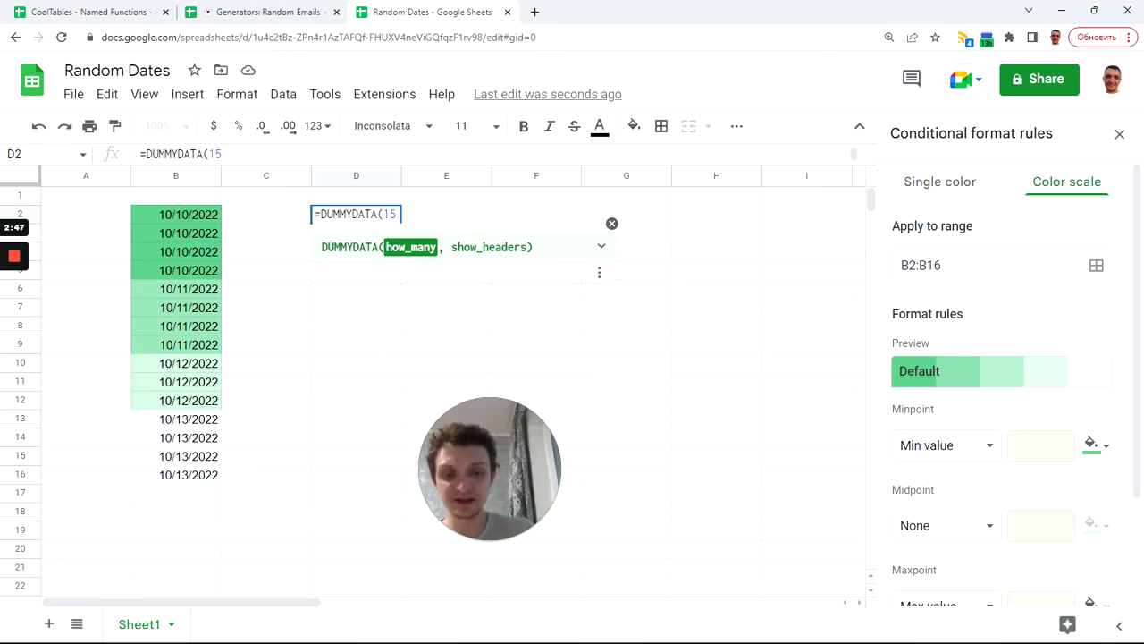
pyautogui.write(', ')
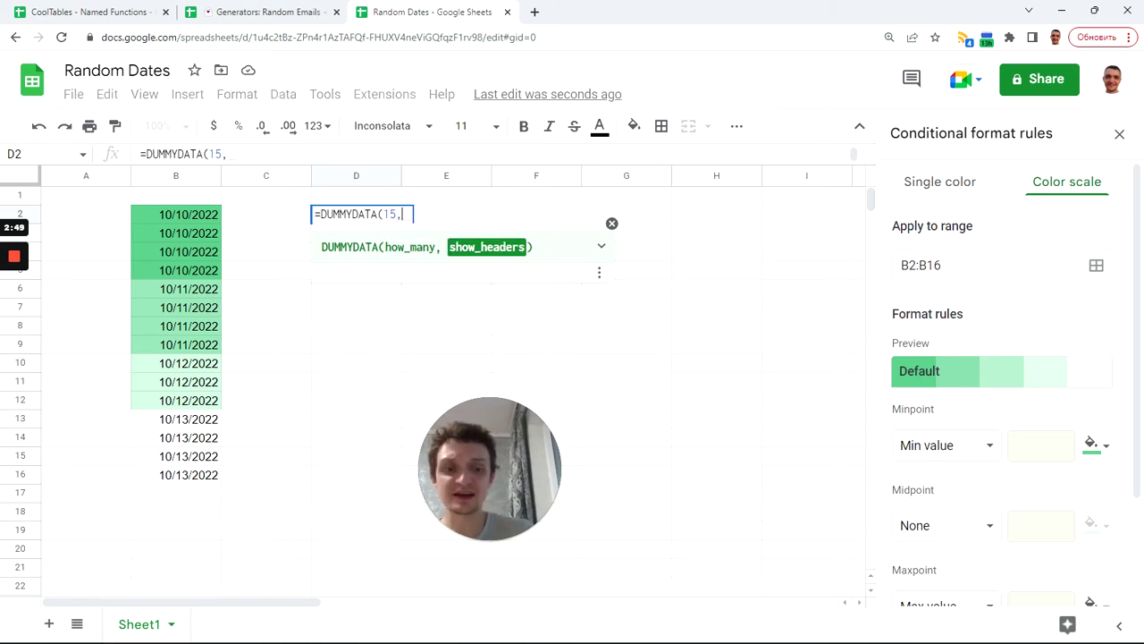
pyautogui.write('0)')
pyautogui.press('Return')
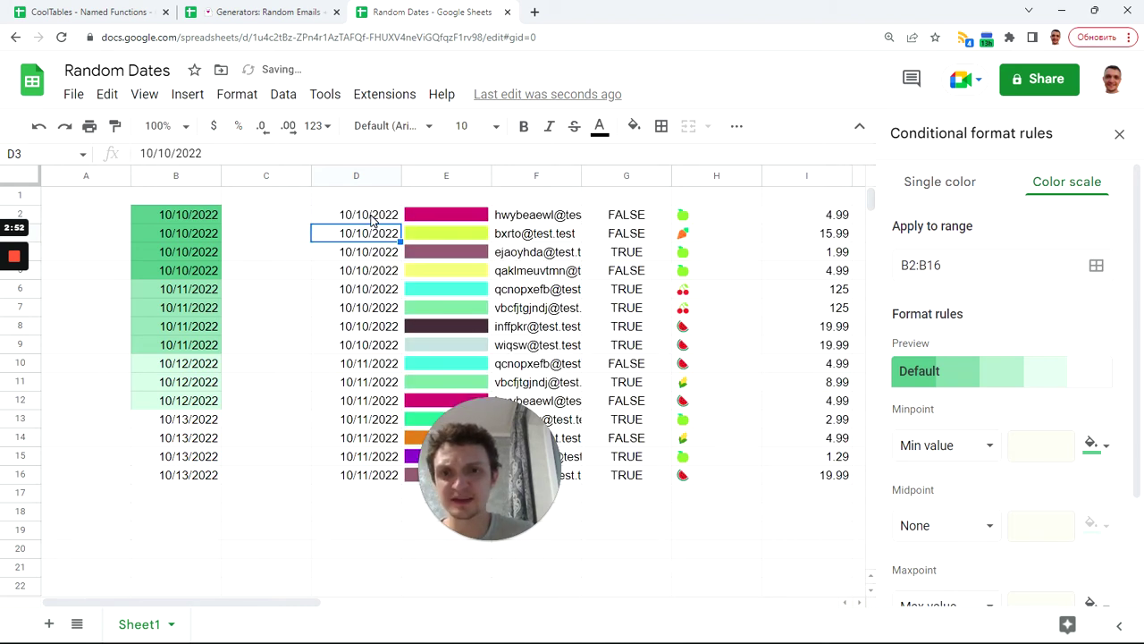
# Inspect the generated dates in column D, ending back on D2
pyautogui.moveTo(373, 219); pyautogui.dragTo(375, 480)
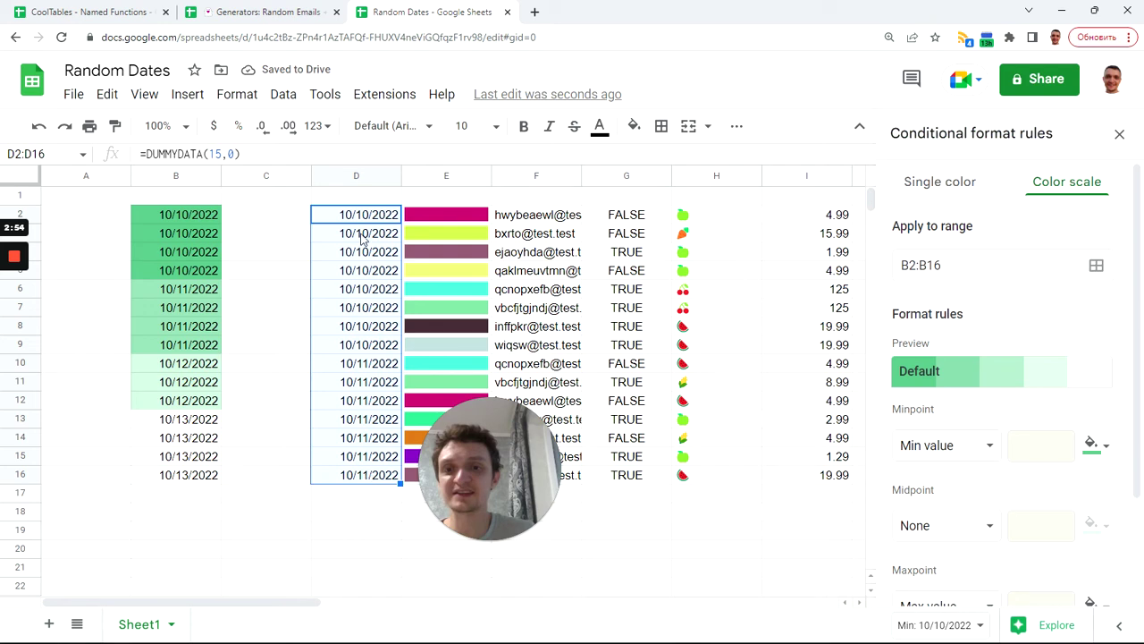
pyautogui.click(361, 271)
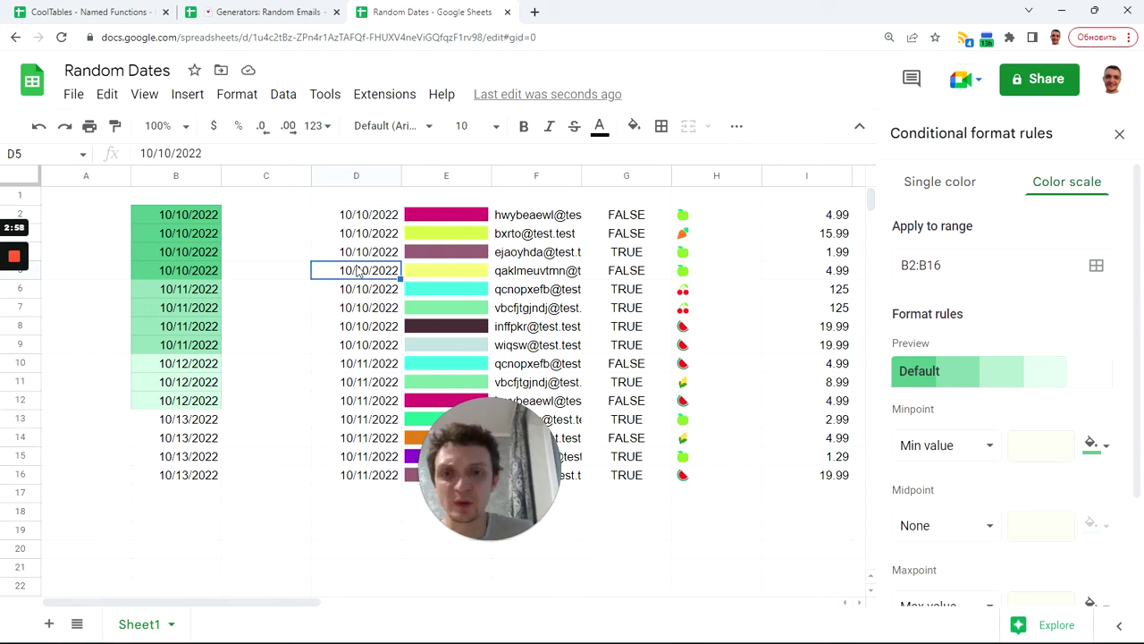
pyautogui.click(370, 402)
pyautogui.click(364, 274)
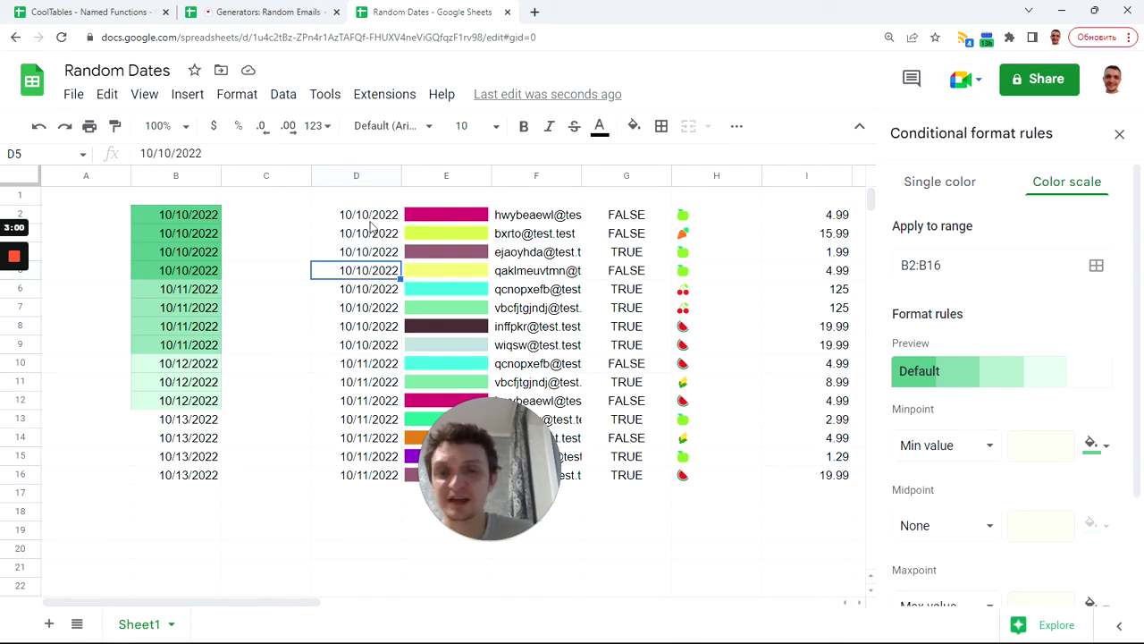
pyautogui.click(373, 225)
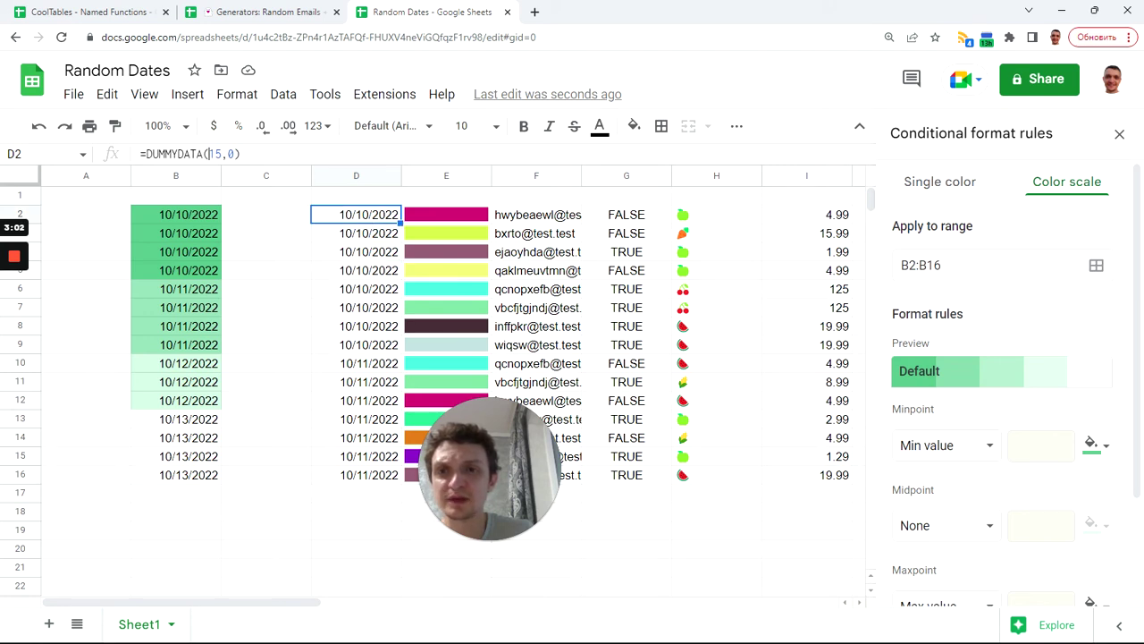
# Change D2's formula to =DUMMYDATA(150,0) so the table runs to row 151
pyautogui.doubleClick(214, 154)
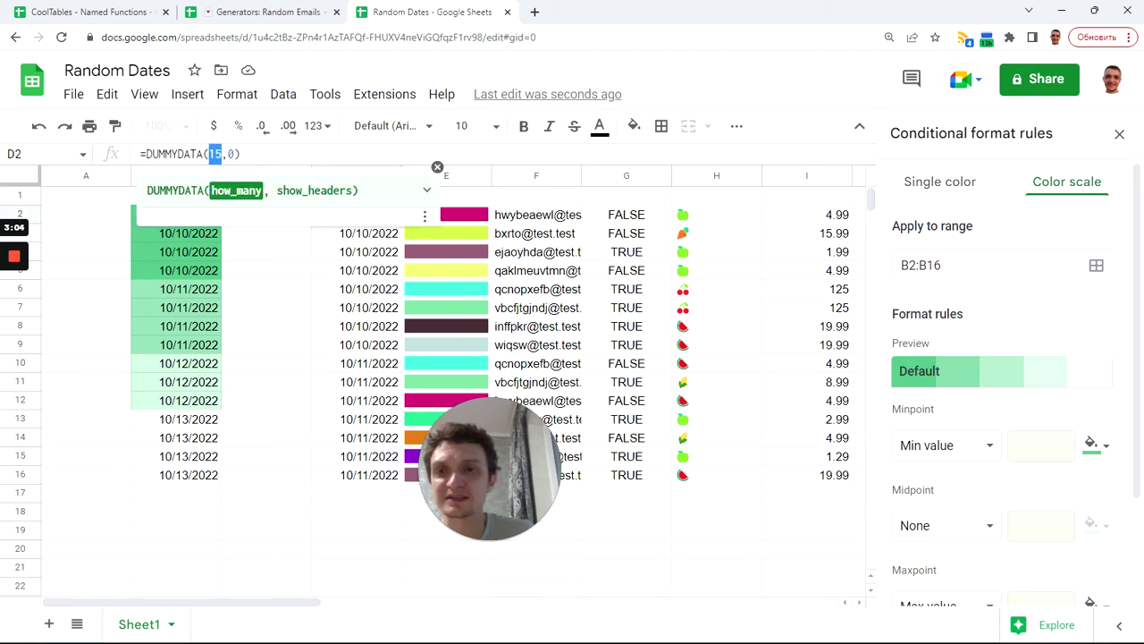
pyautogui.click(242, 154)
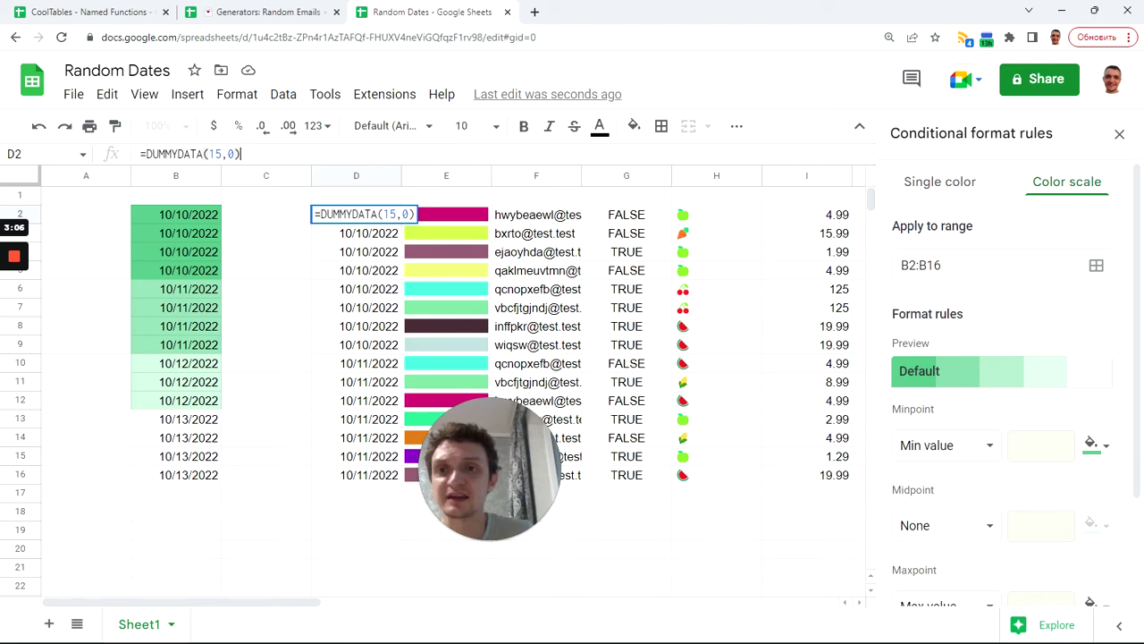
pyautogui.click(221, 154)
pyautogui.write('0')
pyautogui.press('Return')
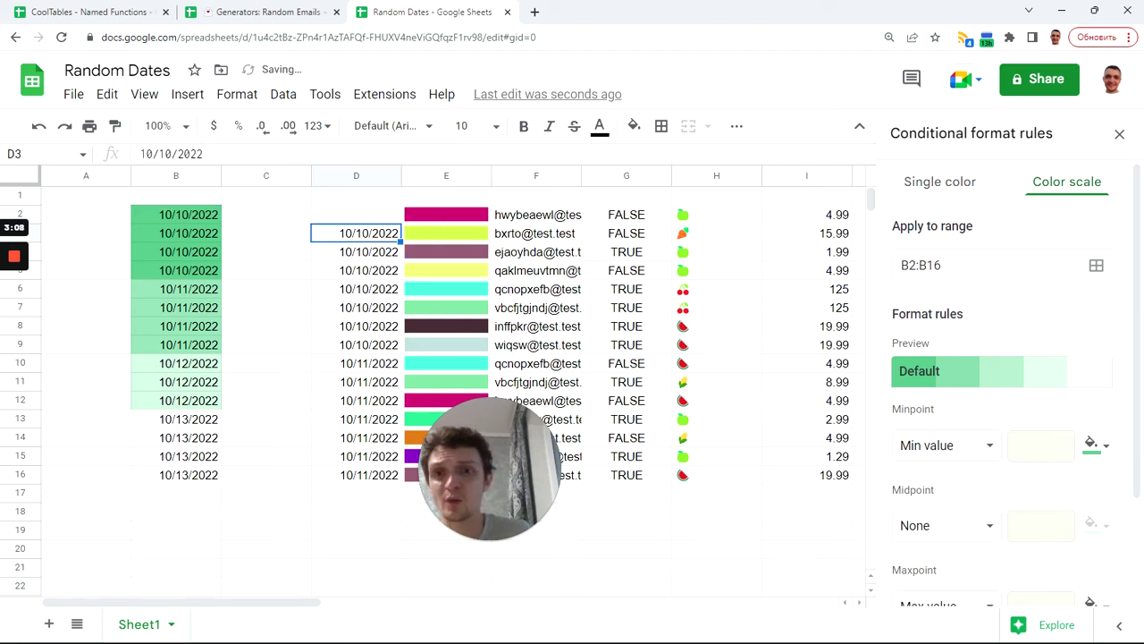
pyautogui.click(357, 219)
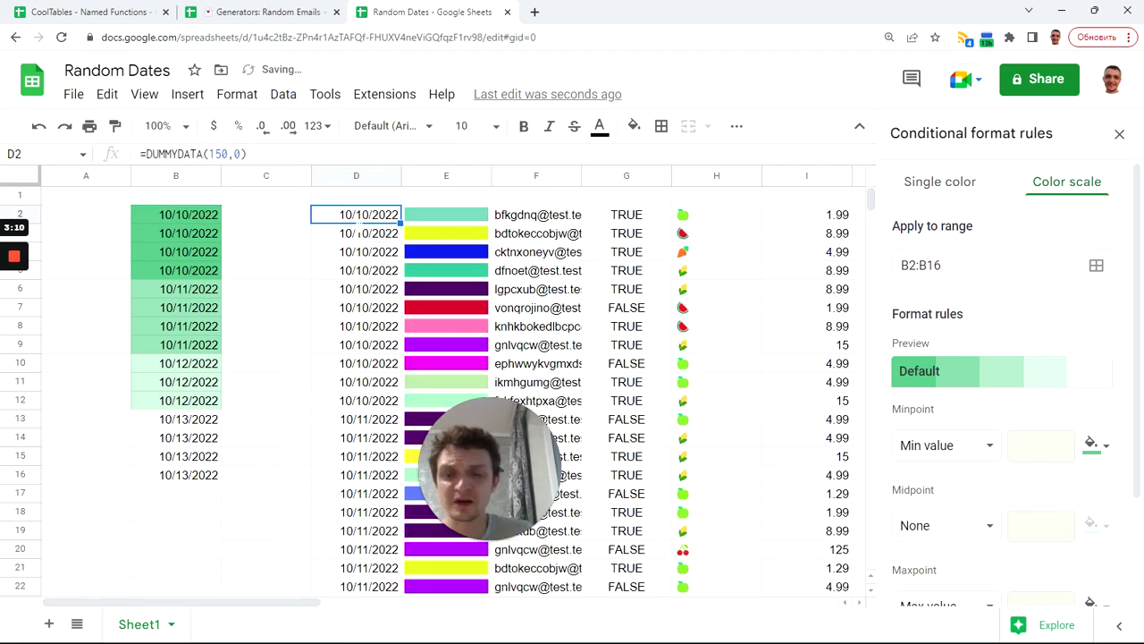
# Scroll through the extended table and check the dates in column D, returning to D2
pyautogui.scroll(-16, 358, 234)
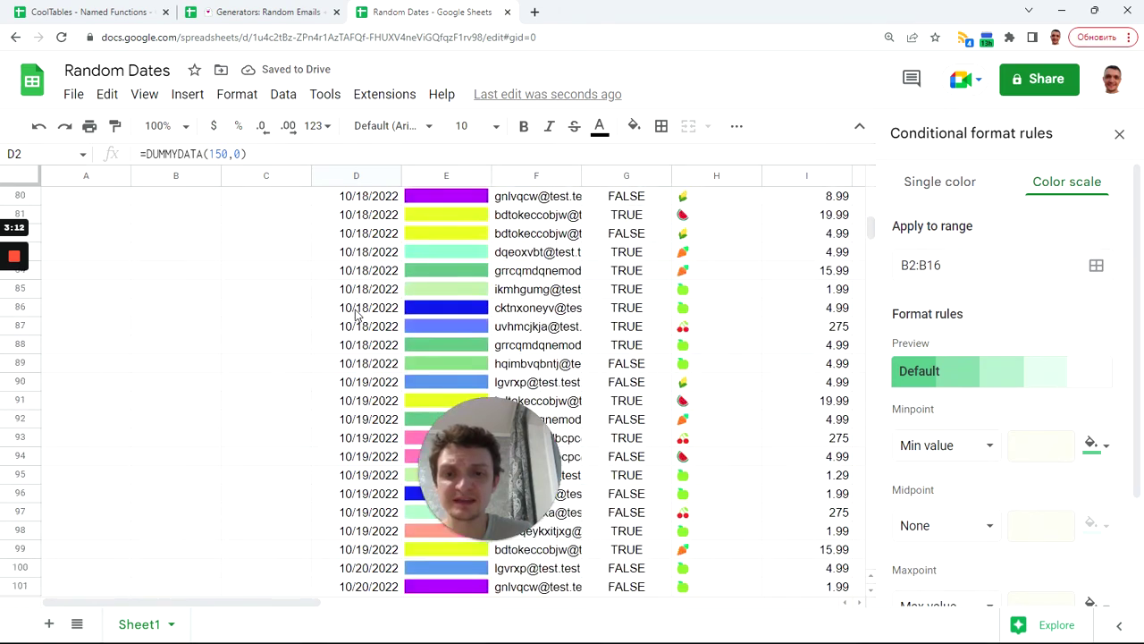
pyautogui.scroll(-14, 356, 313)
pyautogui.scroll(3, 362, 332)
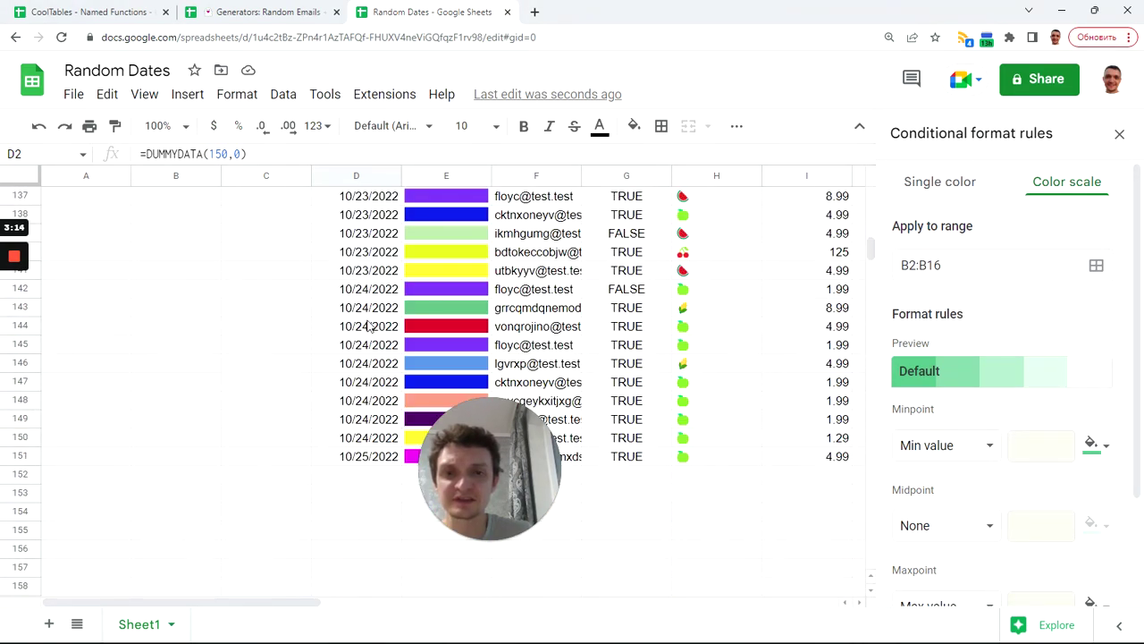
pyautogui.scroll(20, 366, 317)
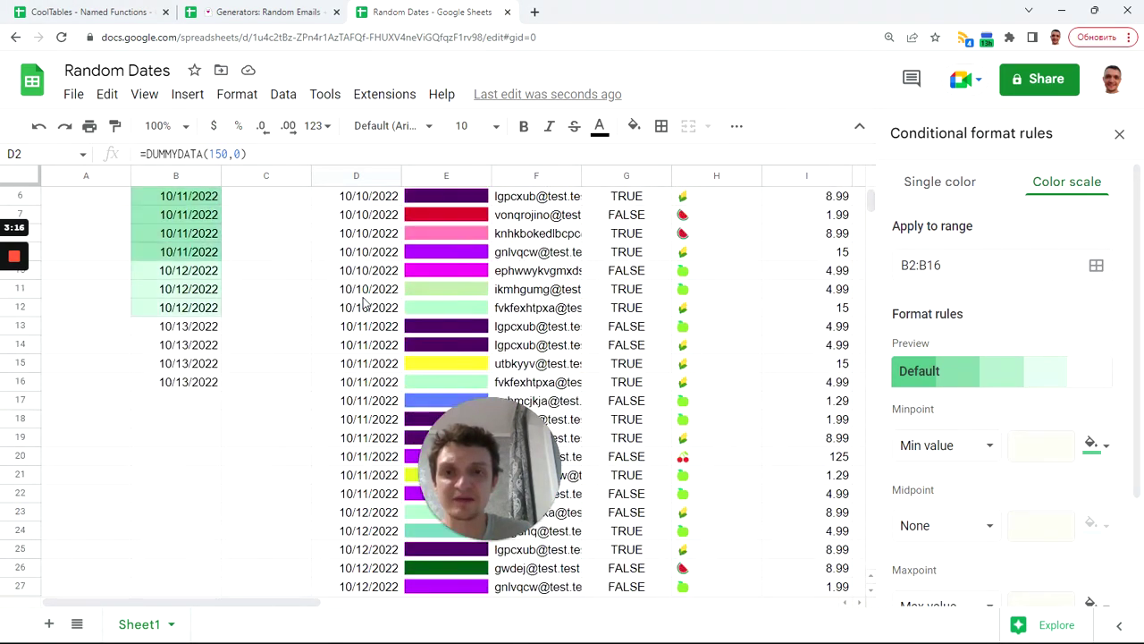
pyautogui.scroll(2, 363, 304)
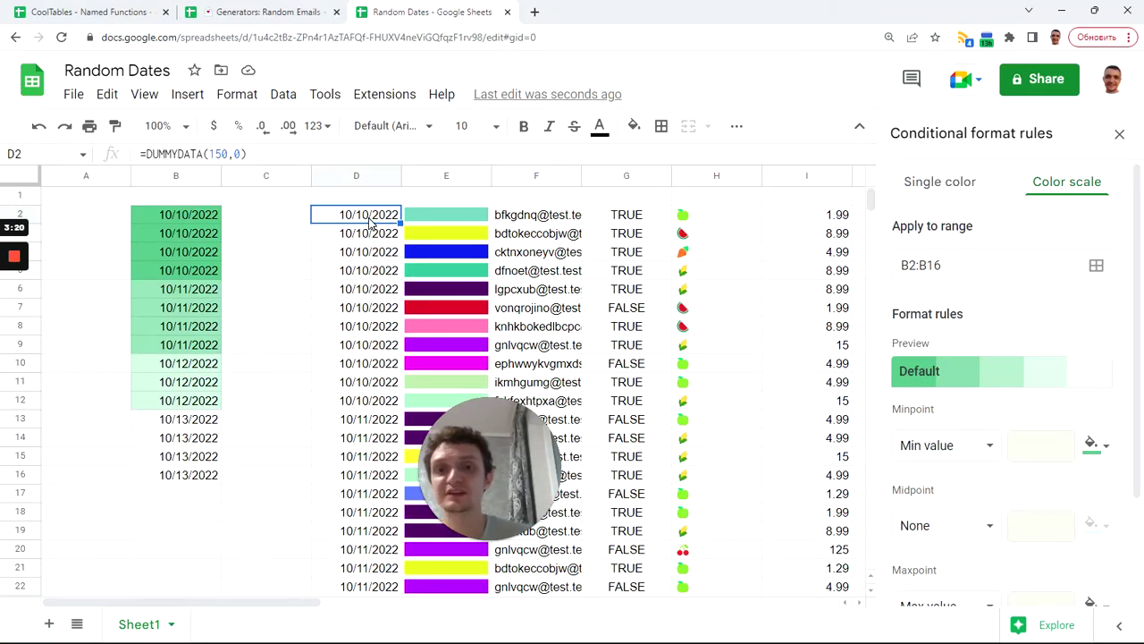
pyautogui.moveTo(368, 220); pyautogui.dragTo(367, 502)
pyautogui.scroll(-6, 370, 498)
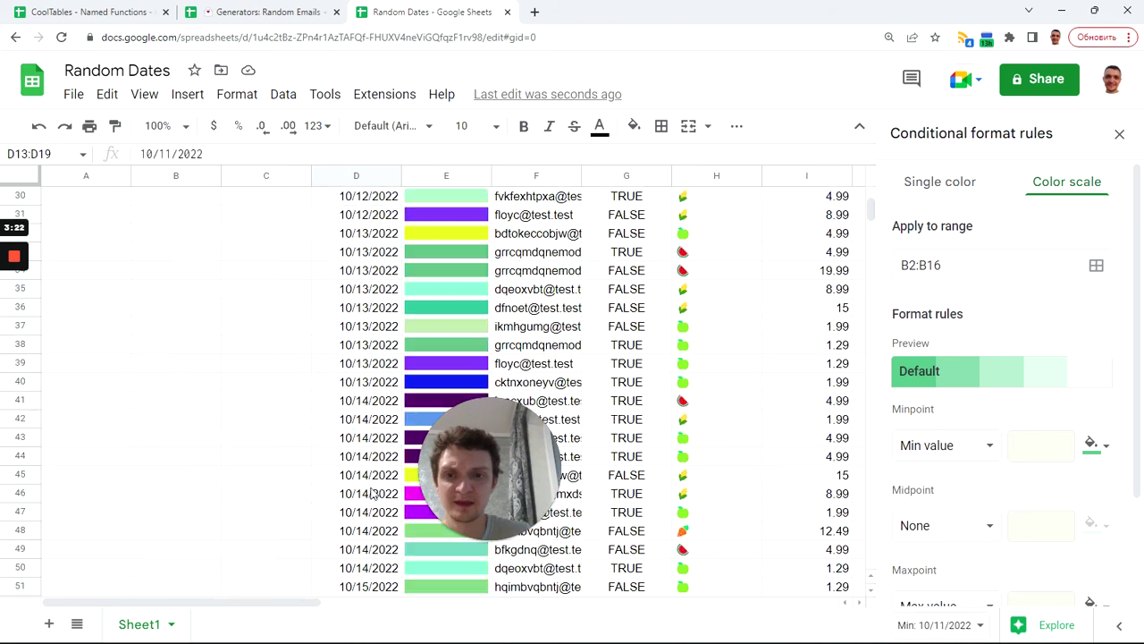
pyautogui.scroll(6, 373, 493)
pyautogui.click(380, 219)
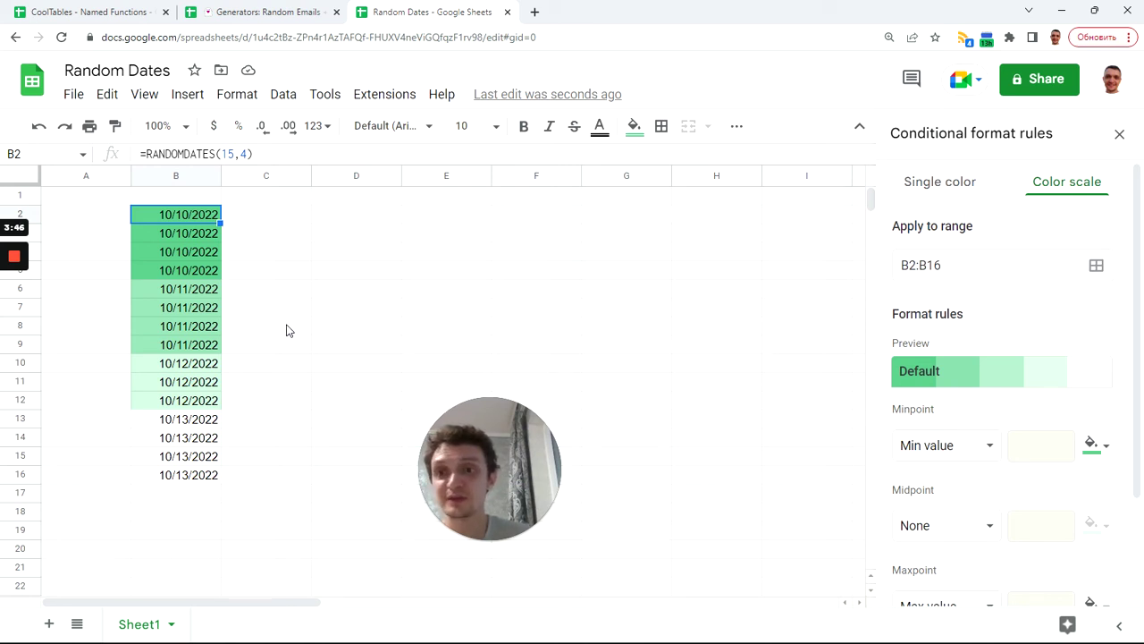
# Restore the 150-row =DUMMYDATA(150,0) table in D2 with Ctrl+Z
pyautogui.hotkey('ctrl', 'z')
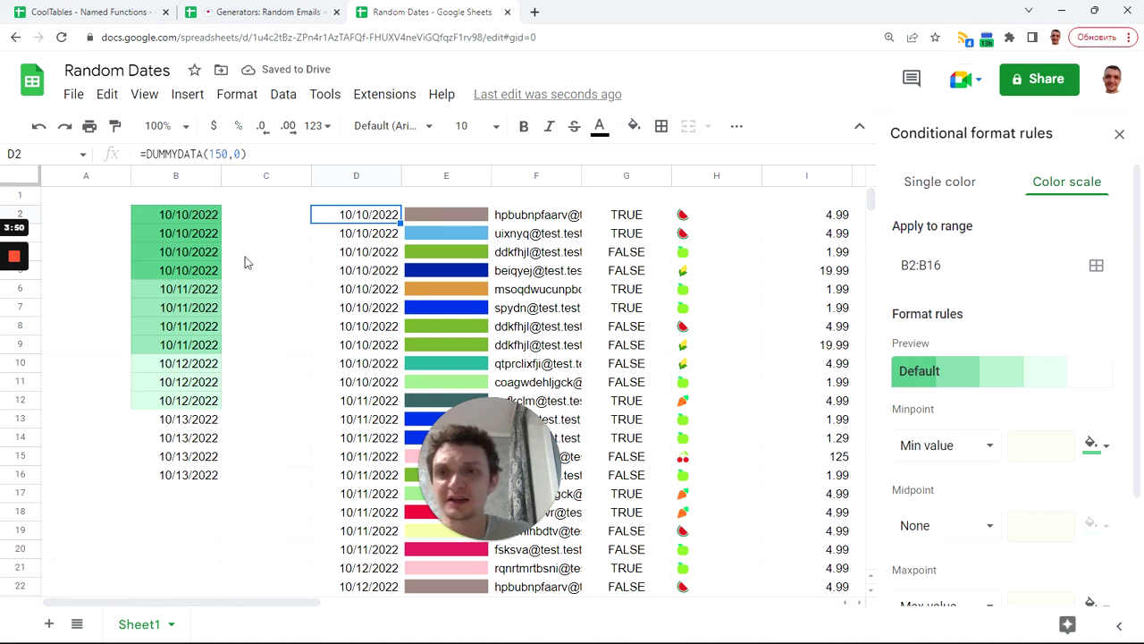
pyautogui.click(534, 220)
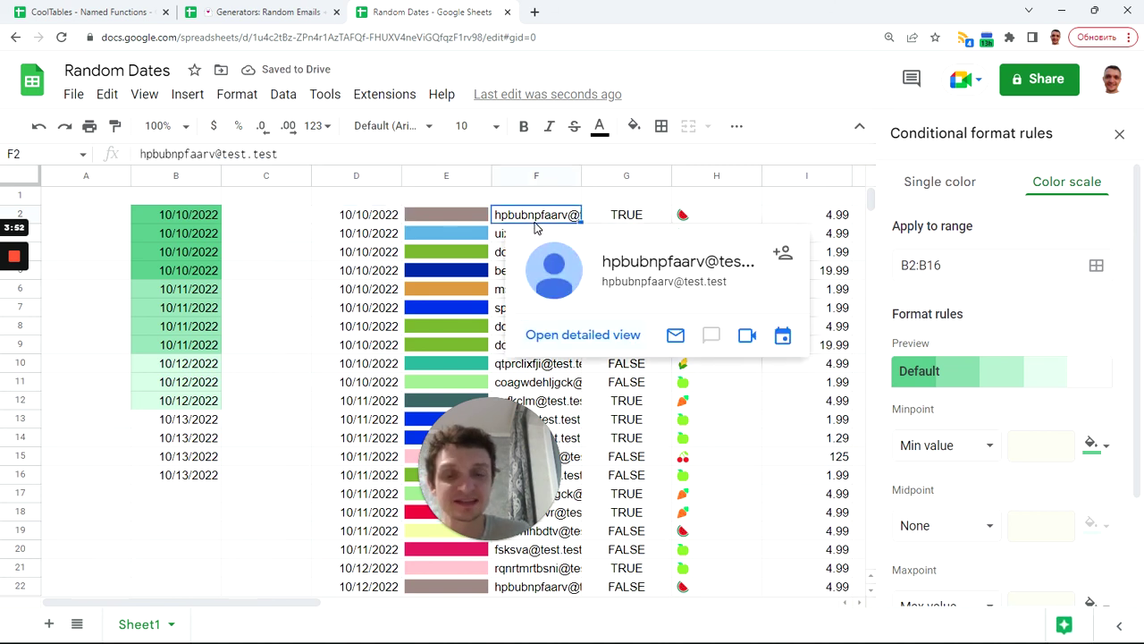
pyautogui.click(623, 219)
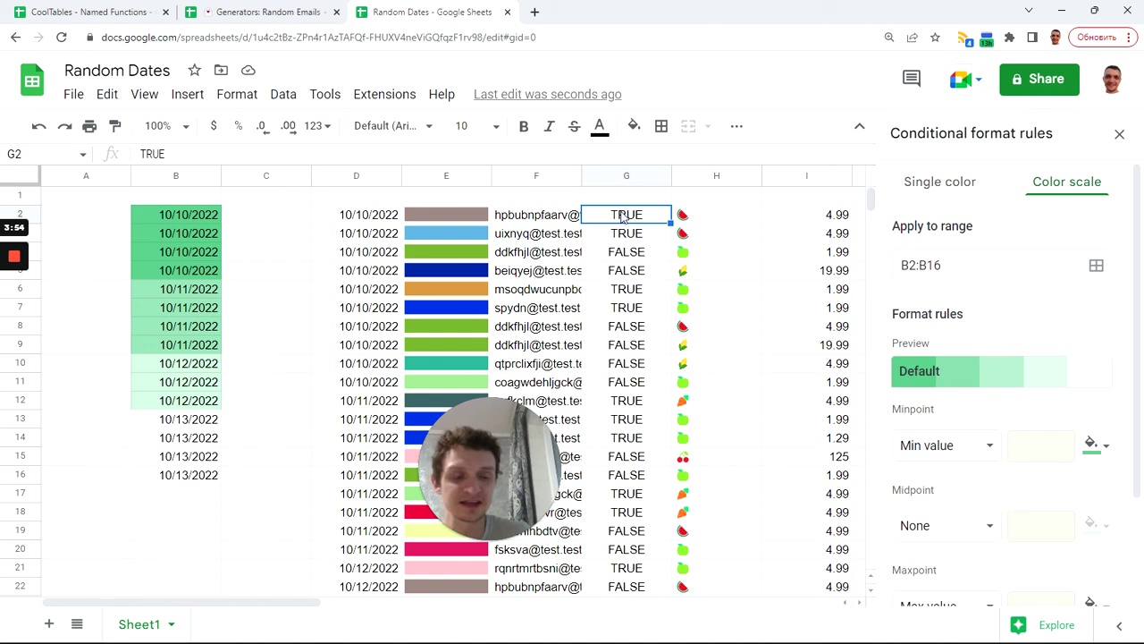
pyautogui.press('Right')
pyautogui.press('Right')
pyautogui.press('Right')
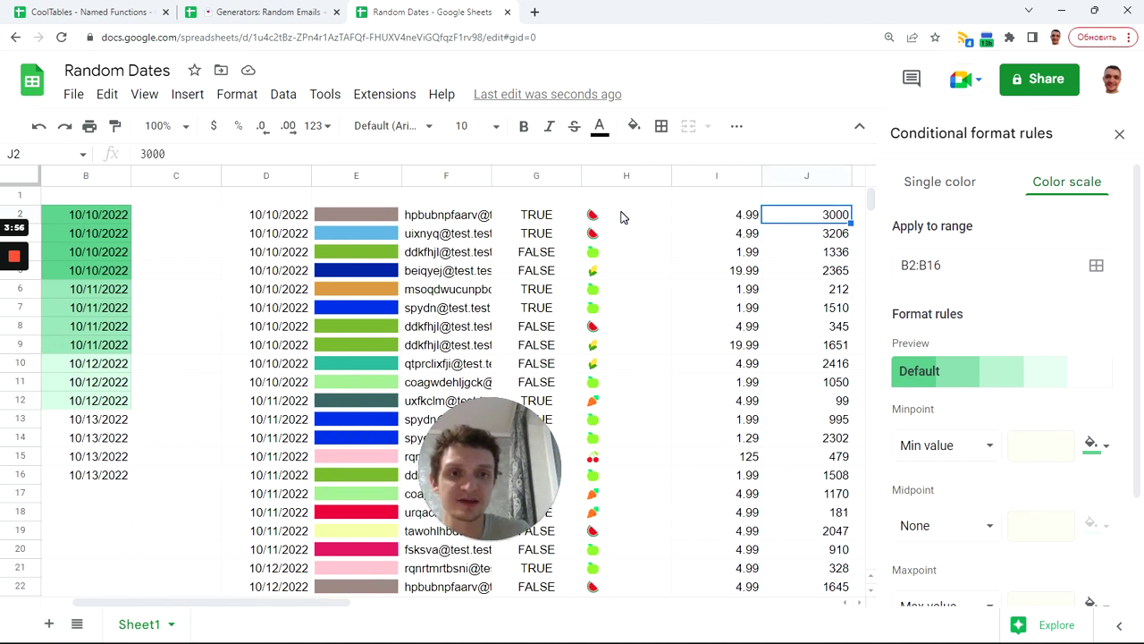
pyautogui.click(623, 218)
pyautogui.press('Right')
pyautogui.press('Right')
pyautogui.press('Left')
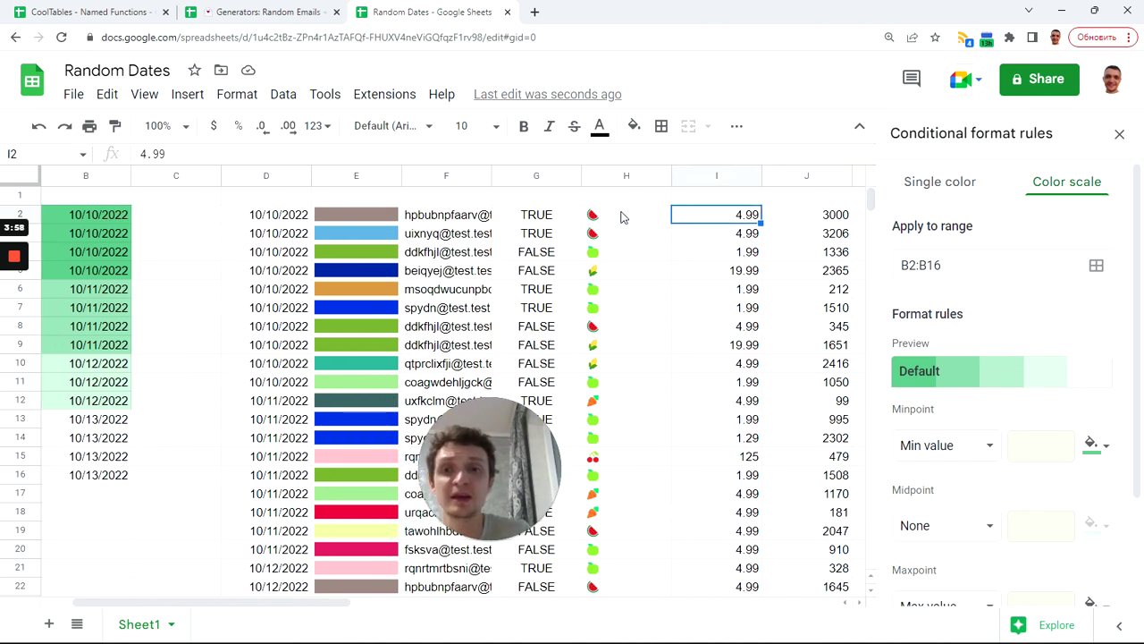
pyautogui.press('Left')
pyautogui.press('Left')
pyautogui.press('Left')
pyautogui.press('Left')
pyautogui.press('Left')
pyautogui.press('Left')
pyautogui.press('Left')
pyautogui.press('Left')
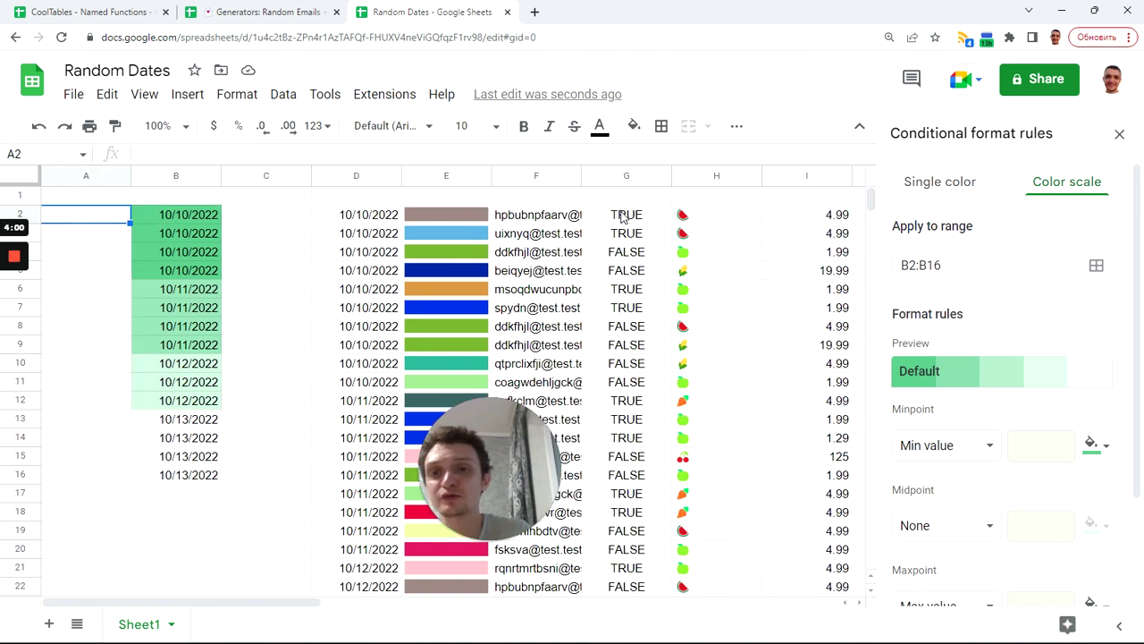
pyautogui.press('Right')
pyautogui.press('Right')
pyautogui.press('Right')
pyautogui.press('Right')
pyautogui.press('Left')
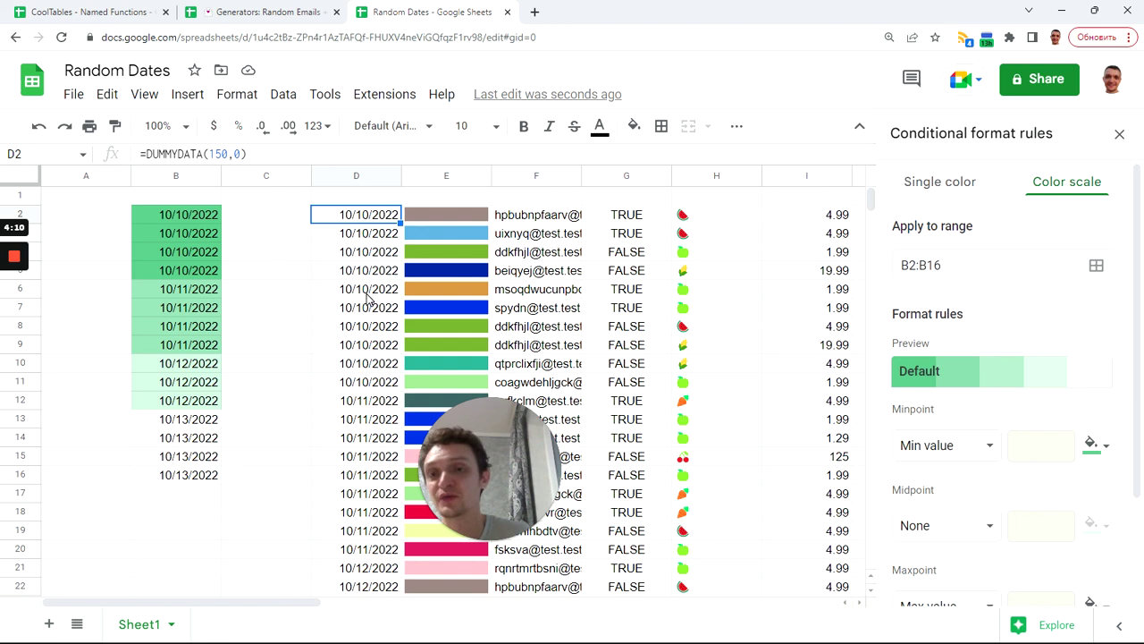
pyautogui.click(184, 220)
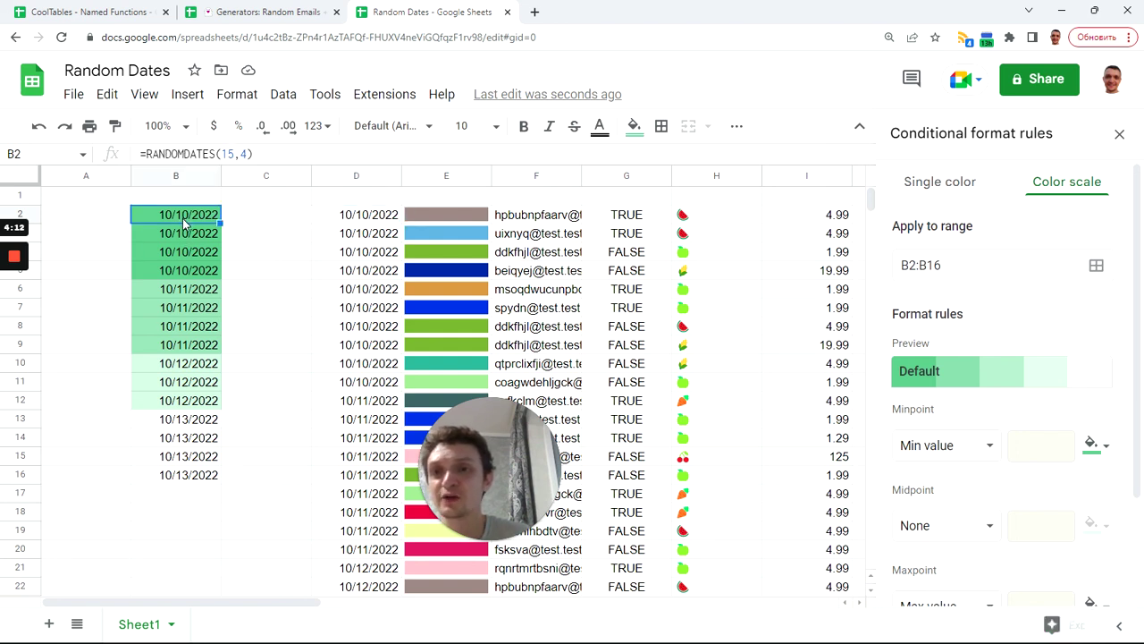